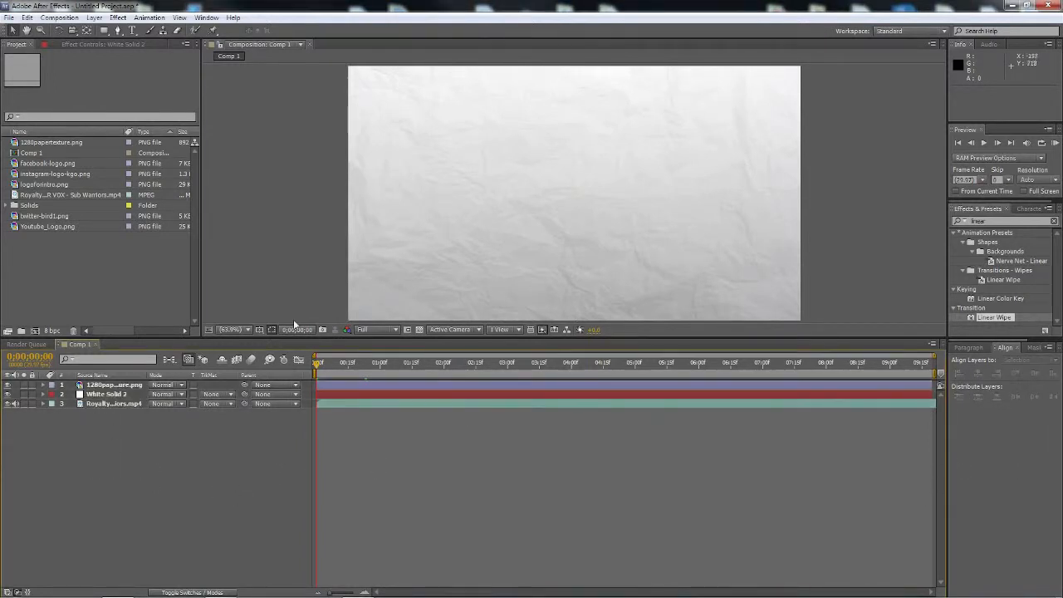
Create a composition-sized dark gray solid, RGB 30, 30, 30.
{"action": "left_click", "coordinate": [113, 244]}
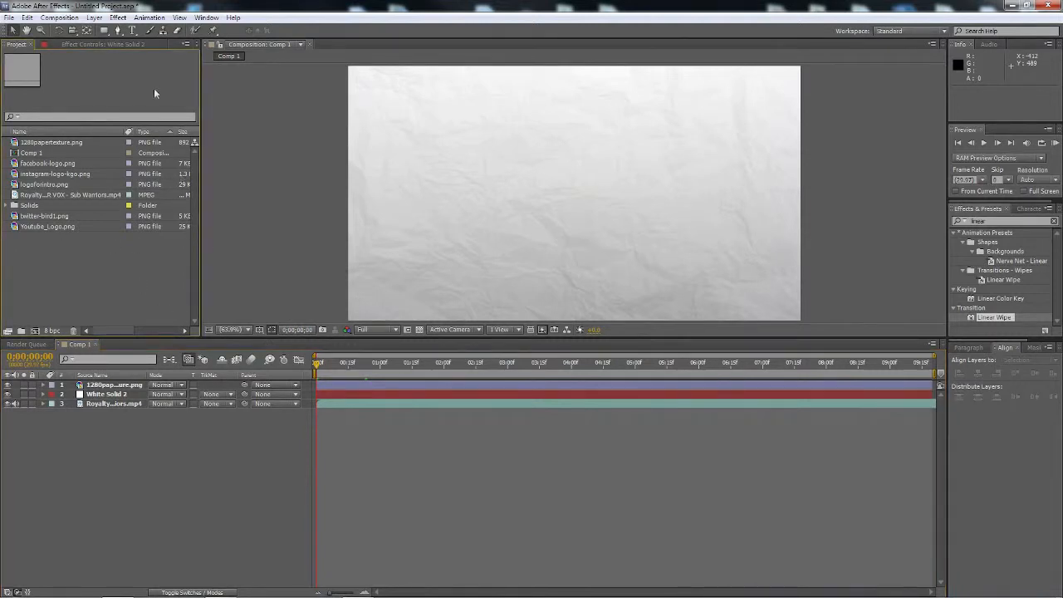
{"action": "left_click", "coordinate": [197, 439]}
{"action": "key", "text": "ctrl+y"}
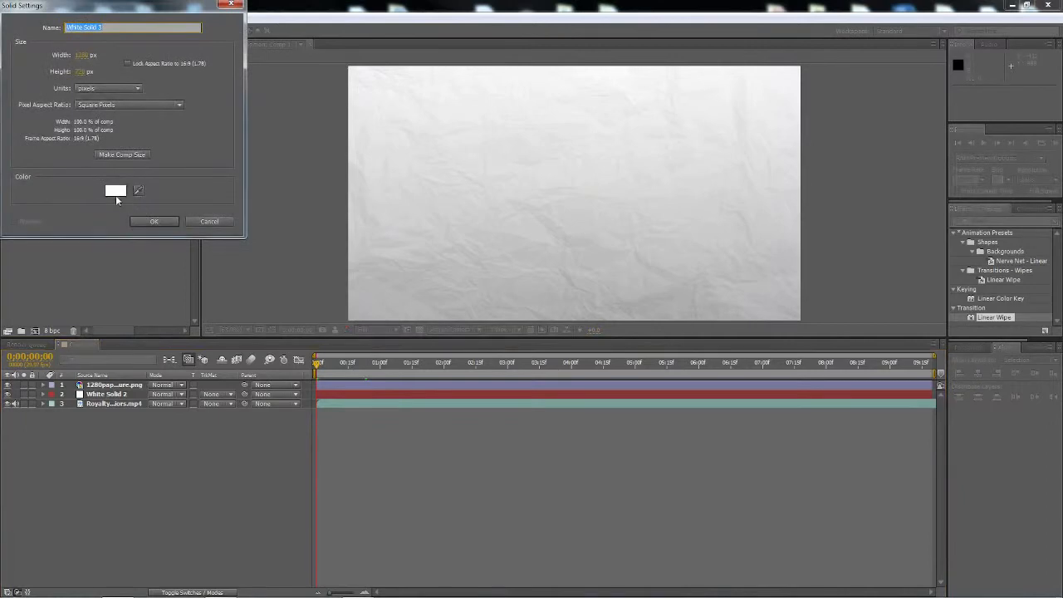
{"action": "left_click", "coordinate": [116, 198]}
{"action": "left_click", "coordinate": [250, 288]}
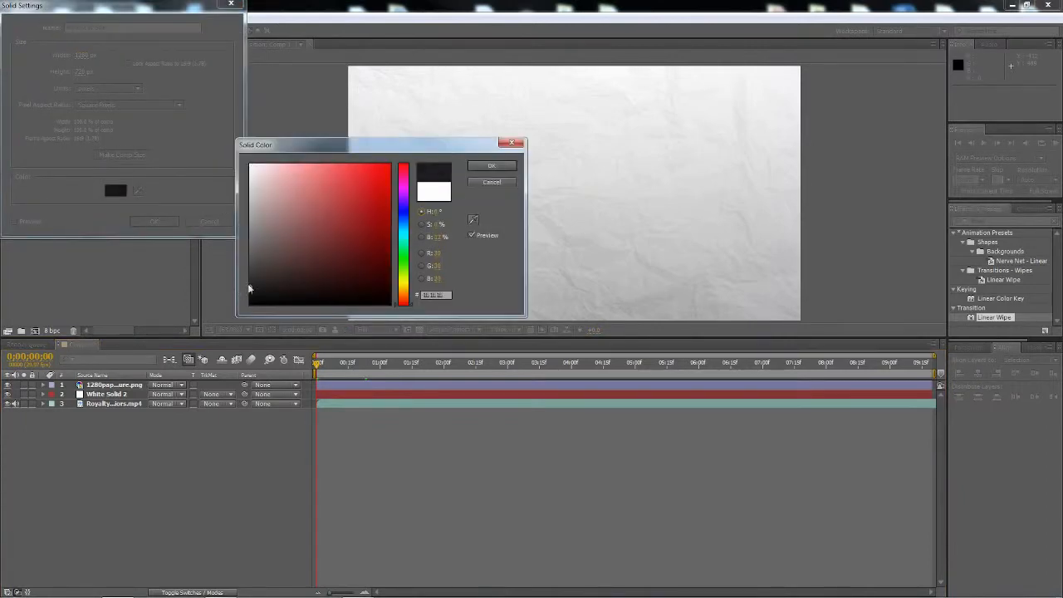
{"action": "left_click", "coordinate": [491, 165]}
{"action": "left_click", "coordinate": [154, 221]}
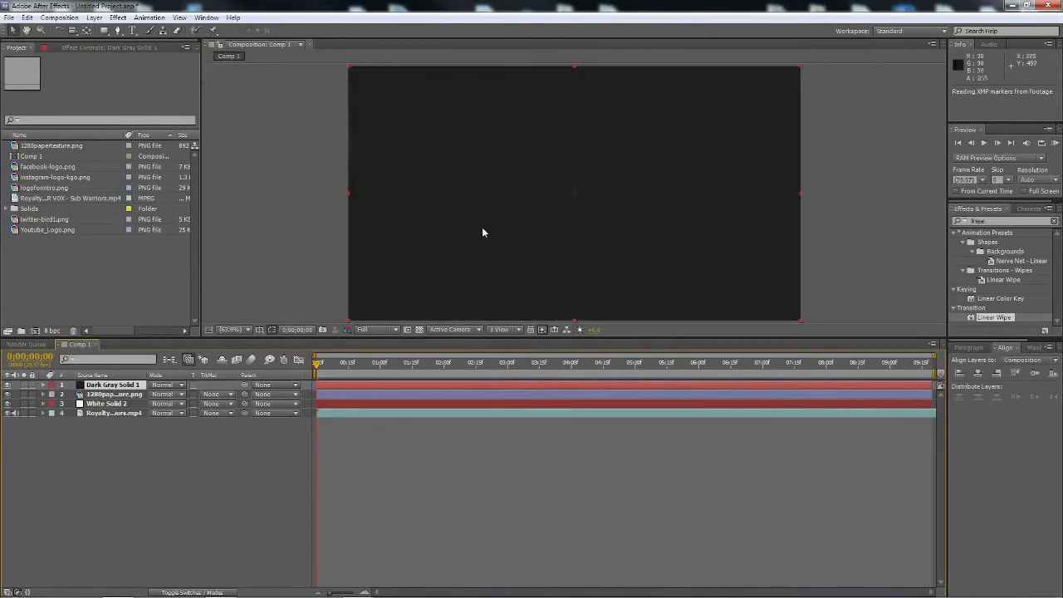
Scale the dark gray solid into a thin horizontal bar, 101% wide and 15% high, with the proportions unlinked.
{"action": "key", "text": "s"}
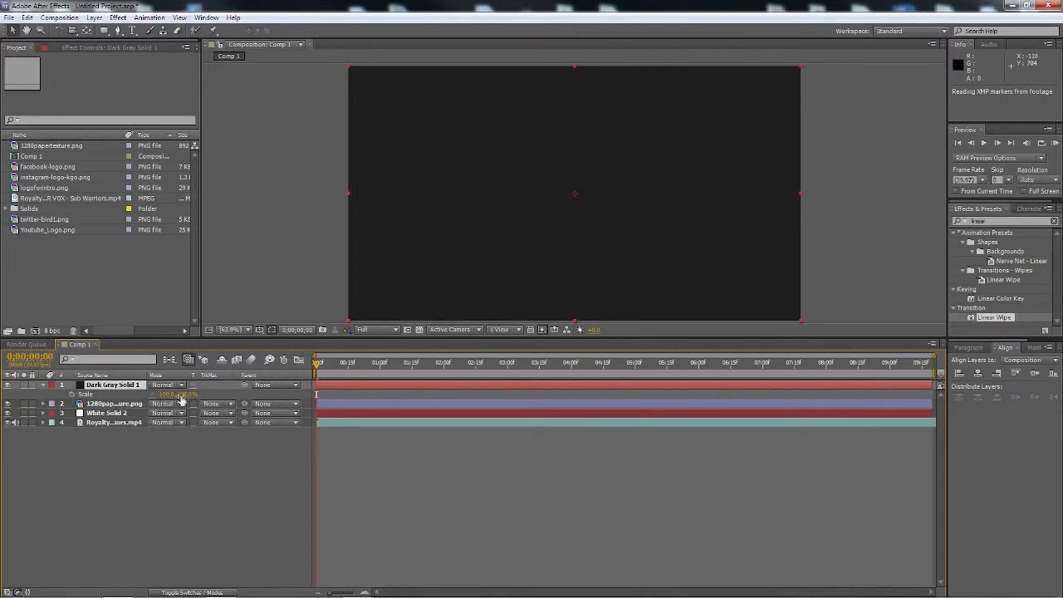
{"action": "left_click_drag", "start_coordinate": [180, 399], "coordinate": [131, 387]}
{"action": "left_click", "coordinate": [184, 395]}
{"action": "type", "text": "15"}
{"action": "key", "text": "Return"}
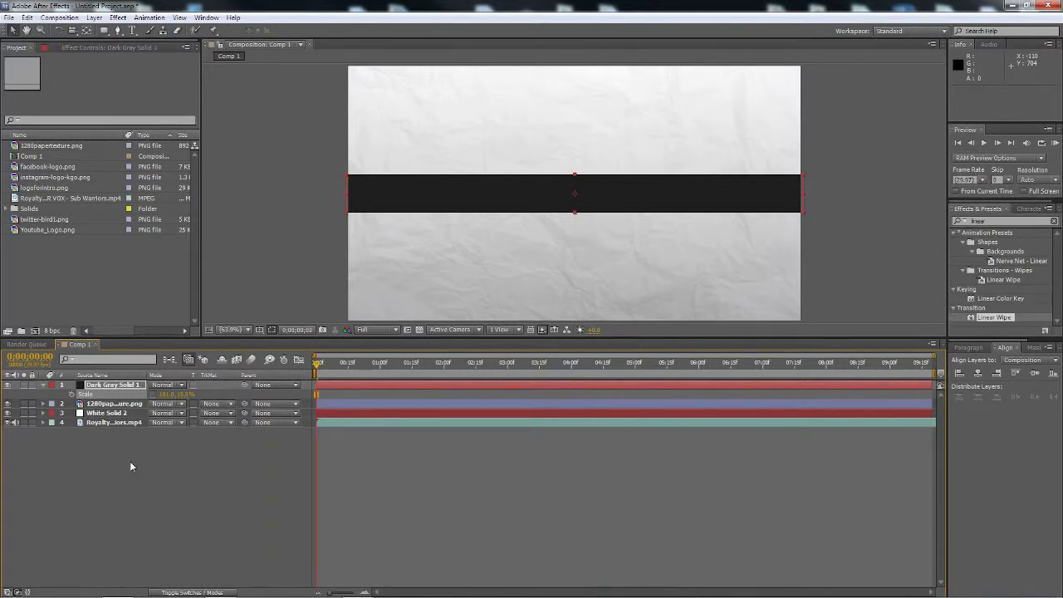
{"action": "left_click", "coordinate": [154, 490]}
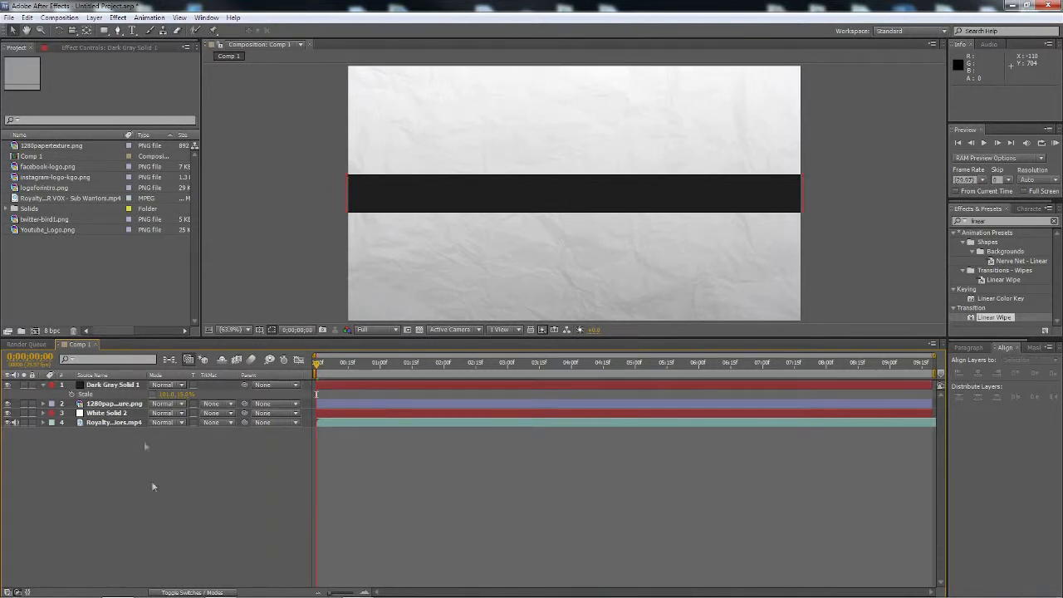
{"action": "left_click", "coordinate": [122, 386]}
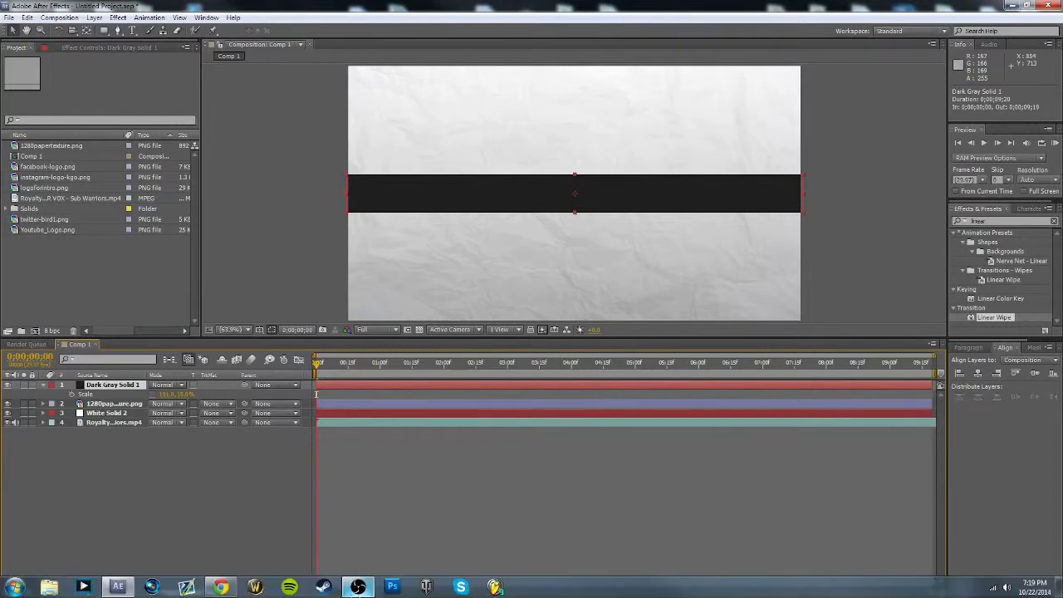
Open a file browser window and search the WIN7 (C:) drive for "didslogo".
{"action": "key", "text": "super+e"}
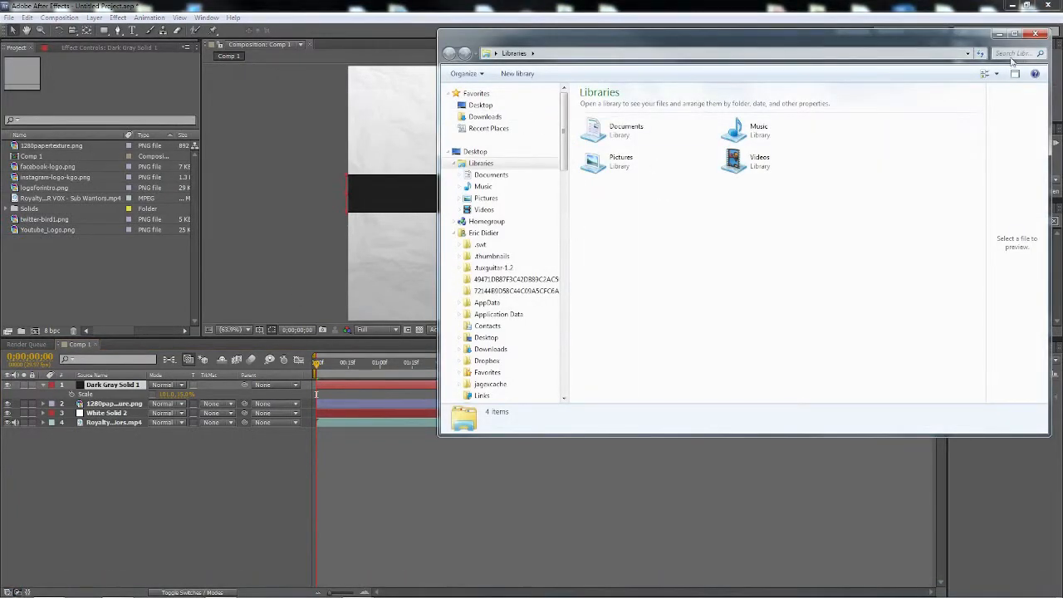
{"action": "left_click_drag", "start_coordinate": [566, 149], "coordinate": [567, 193]}
{"action": "left_click", "coordinate": [495, 322]}
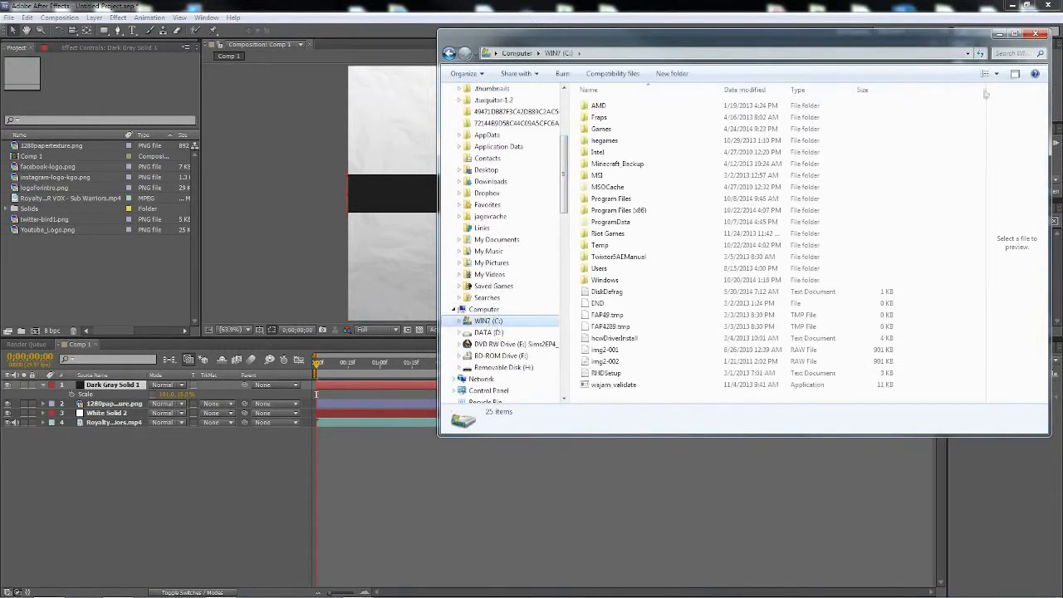
{"action": "left_click", "coordinate": [1012, 55]}
{"action": "type", "text": "di"}
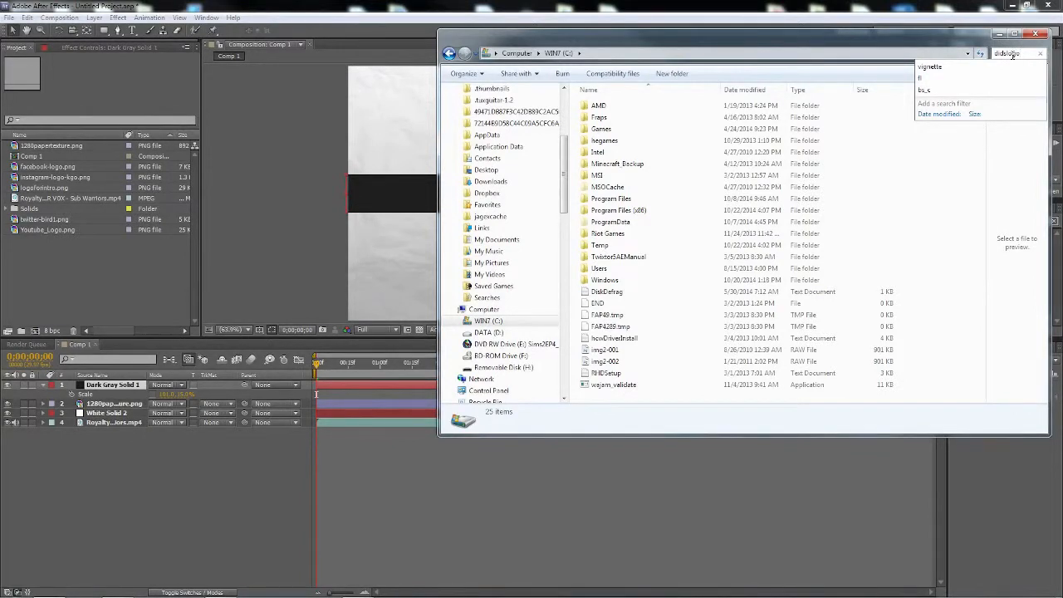
{"action": "type", "text": "dslogo"}
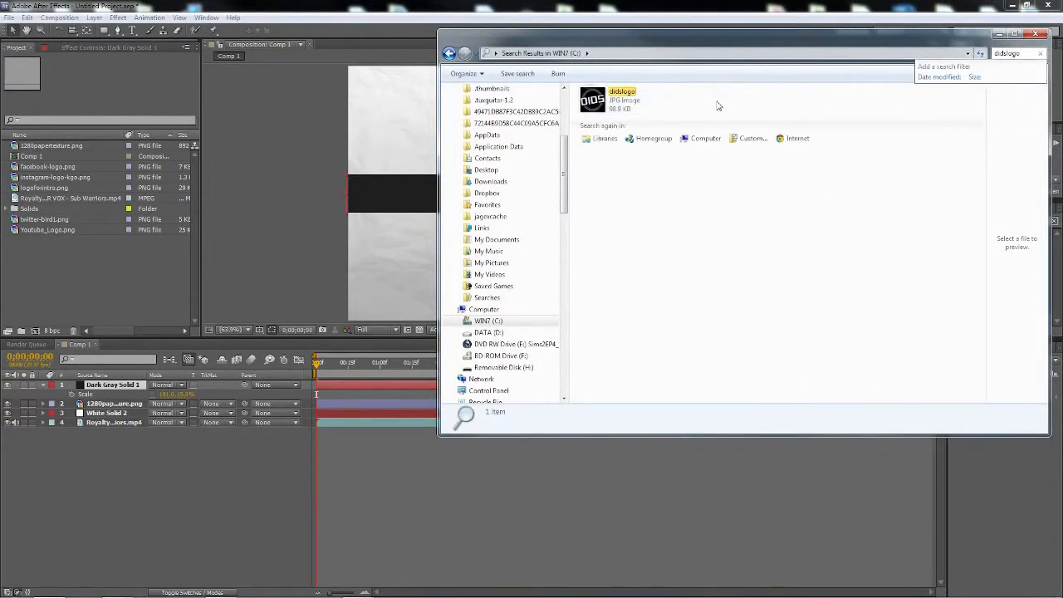
Broaden the file search to "dids" and import the didsshirtlogo PNG into the After Effects project.
{"action": "key", "text": "BackSpace"}
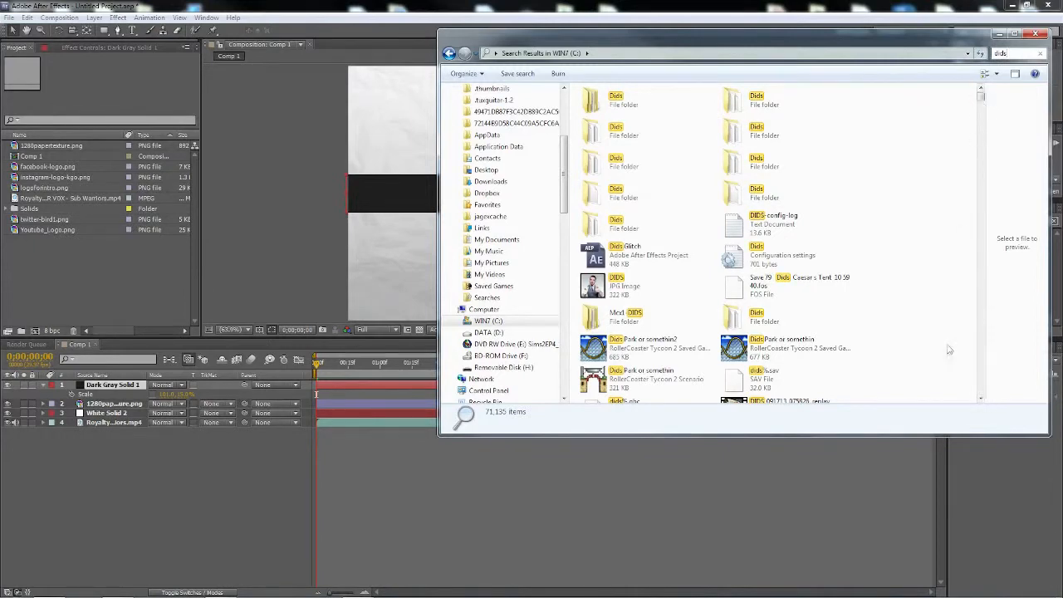
{"action": "scroll", "coordinate": [903, 356], "scroll_direction": "down", "scroll_amount": 10}
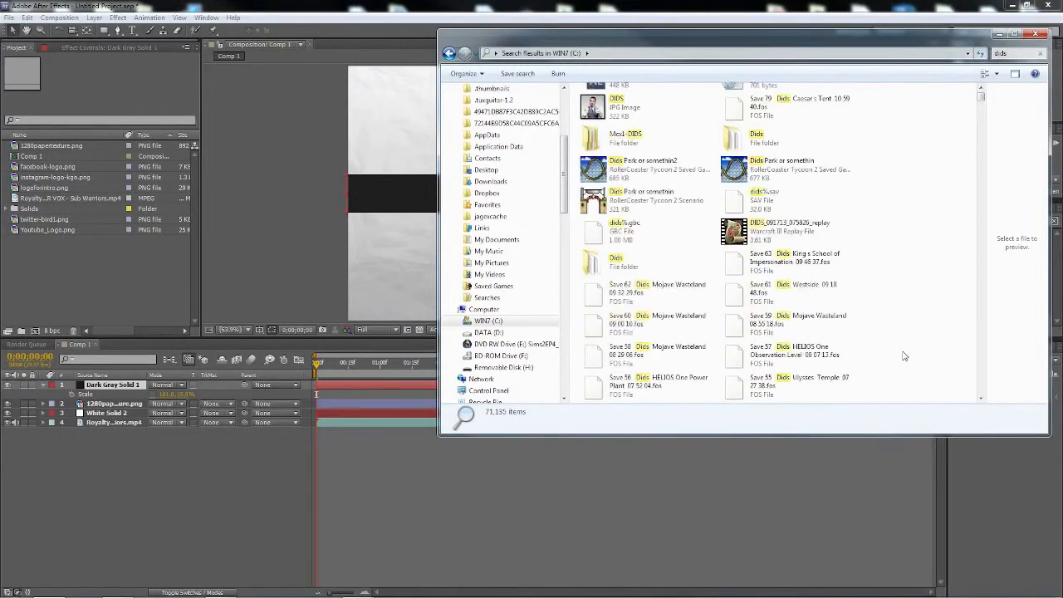
{"action": "scroll", "coordinate": [904, 356], "scroll_direction": "down", "scroll_amount": 5}
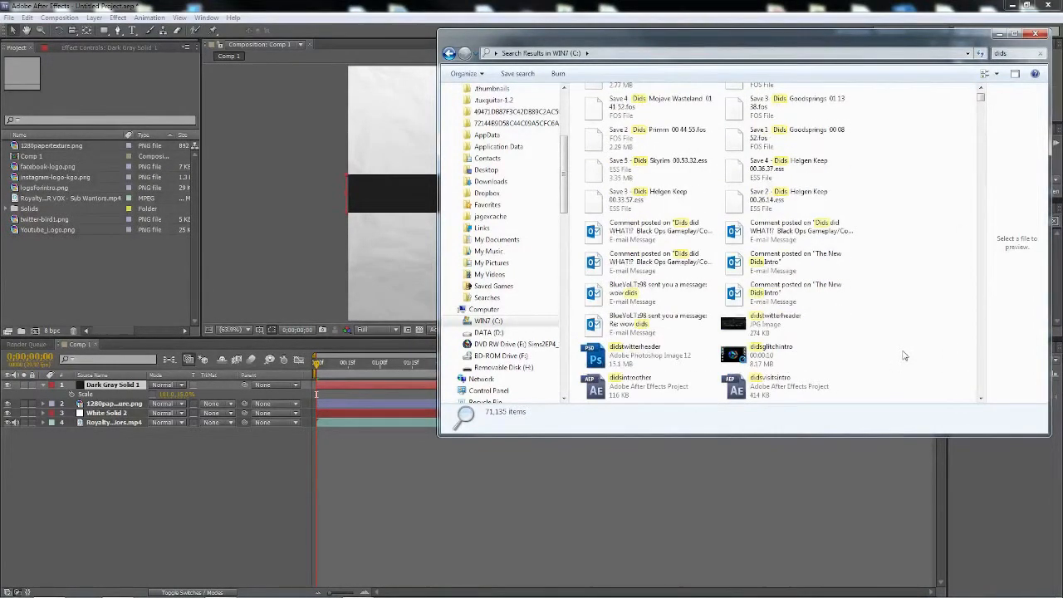
{"action": "scroll", "coordinate": [904, 356], "scroll_direction": "down", "scroll_amount": 2}
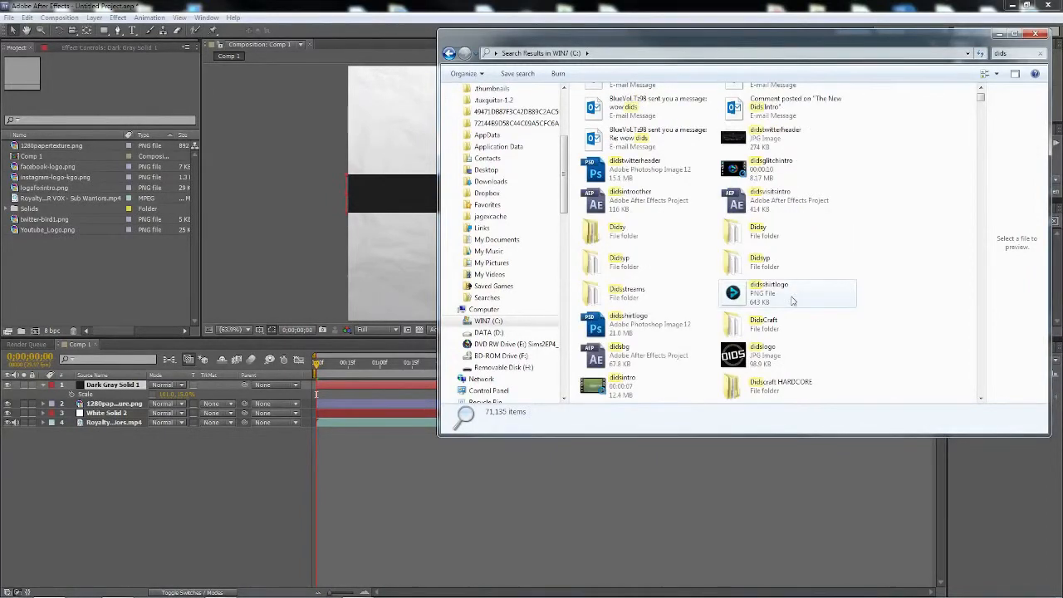
{"action": "left_click", "coordinate": [793, 301]}
{"action": "left_click_drag", "start_coordinate": [793, 302], "coordinate": [17, 268]}
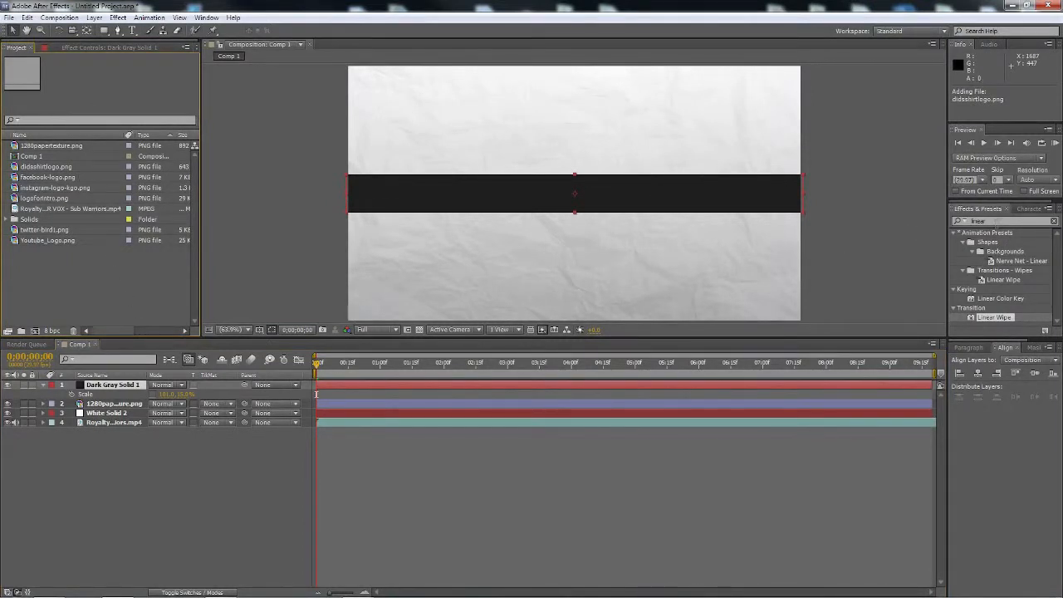
Apply the Linear Wipe effect to the dark gray bar and soften the wipe edge with feathering.
{"action": "double_click", "coordinate": [990, 316]}
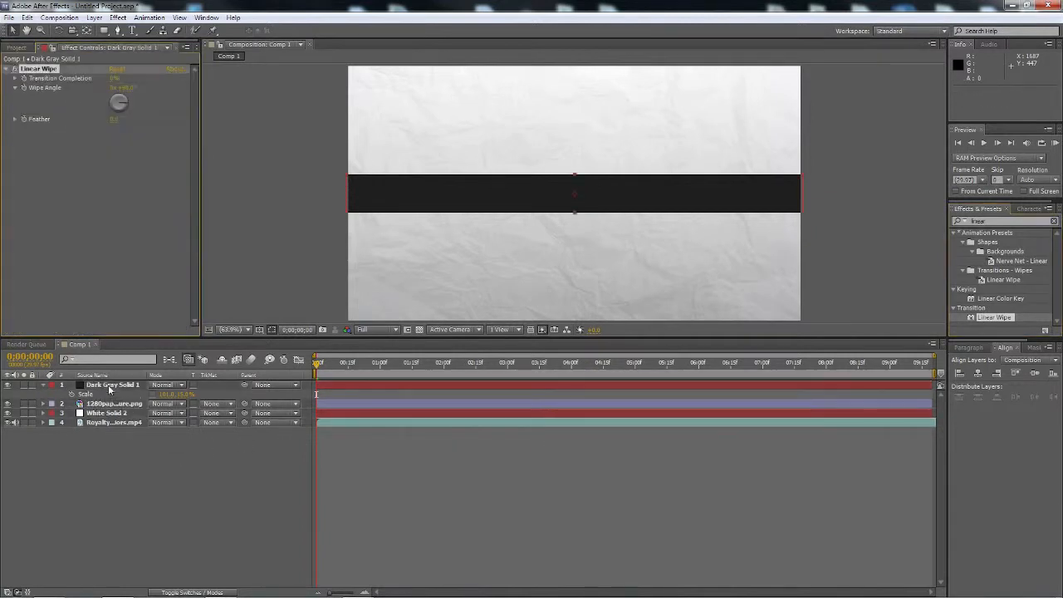
{"action": "left_click", "coordinate": [115, 119]}
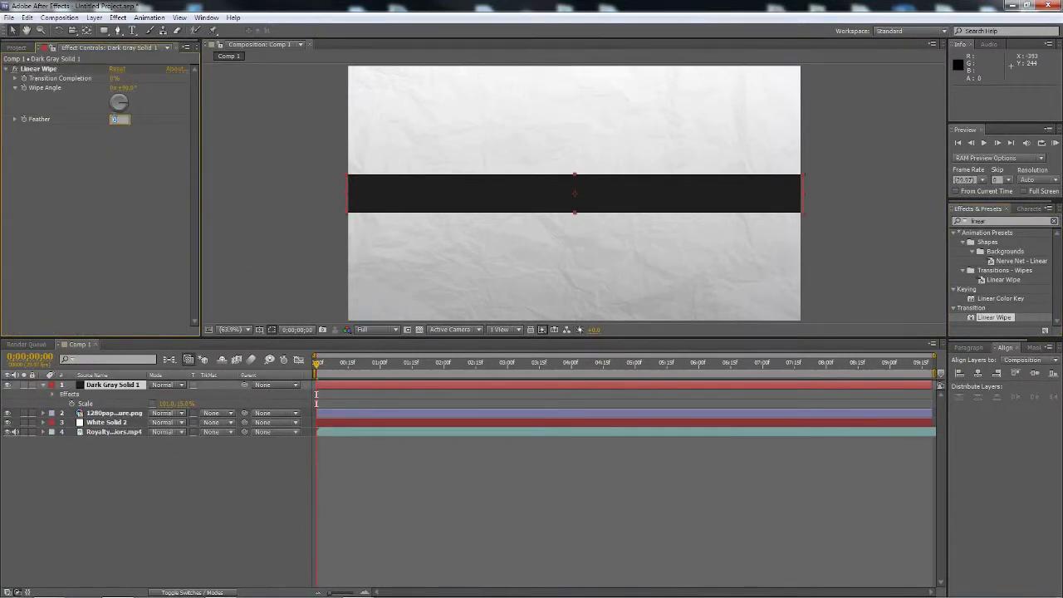
{"action": "key", "text": "Return"}
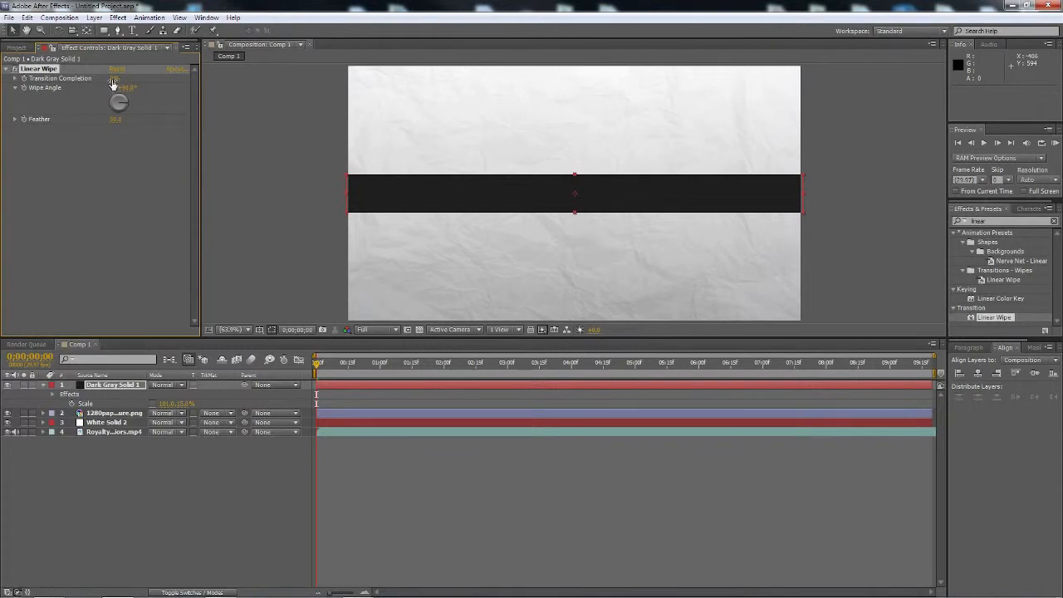
Set the bar's Linear Wipe to 100% Transition Completion with a 270° wipe angle.
{"action": "left_click_drag", "start_coordinate": [114, 78], "coordinate": [544, 105]}
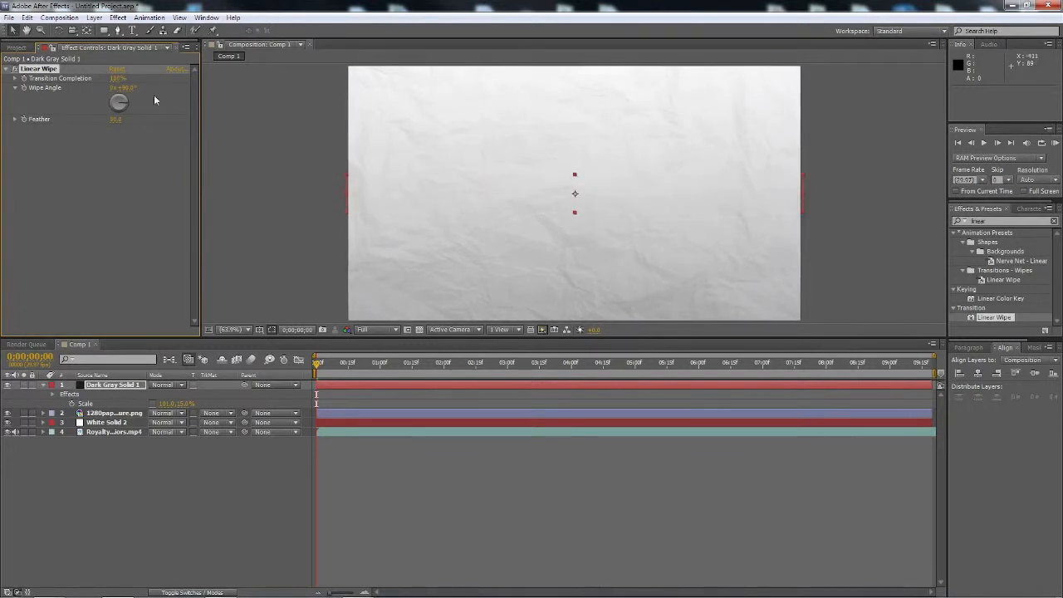
{"action": "left_click", "coordinate": [125, 88]}
{"action": "type", "text": "270"}
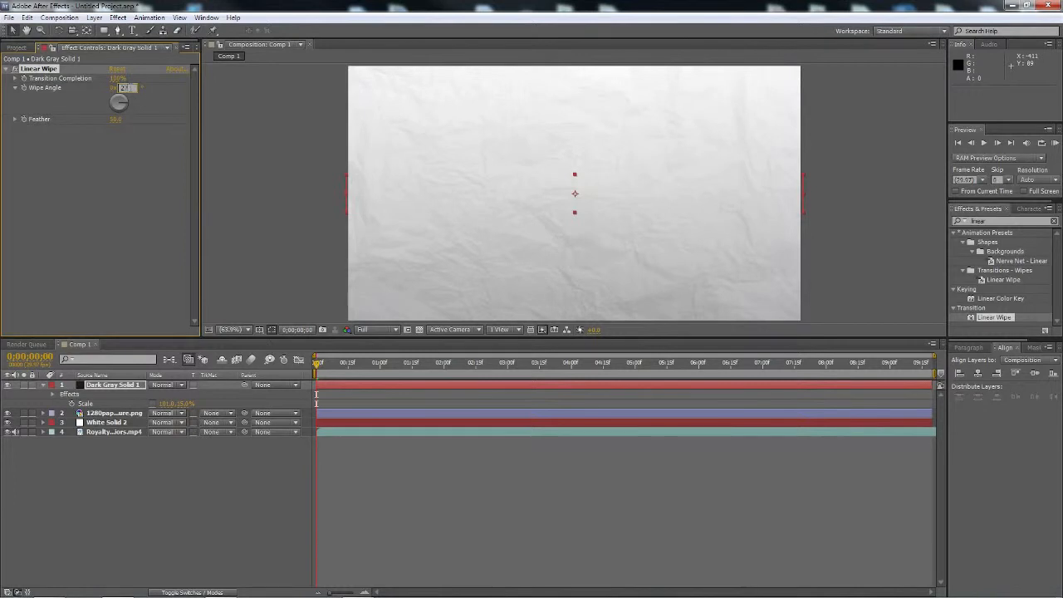
{"action": "key", "text": "Return"}
{"action": "left_click_drag", "start_coordinate": [116, 78], "coordinate": [322, 86]}
Animate the bar's wipe by setting Transition Completion to 0% at 0;00;01;00, keeping the starting keyframe at frame zero.
{"action": "left_click_drag", "start_coordinate": [365, 368], "coordinate": [381, 369]}
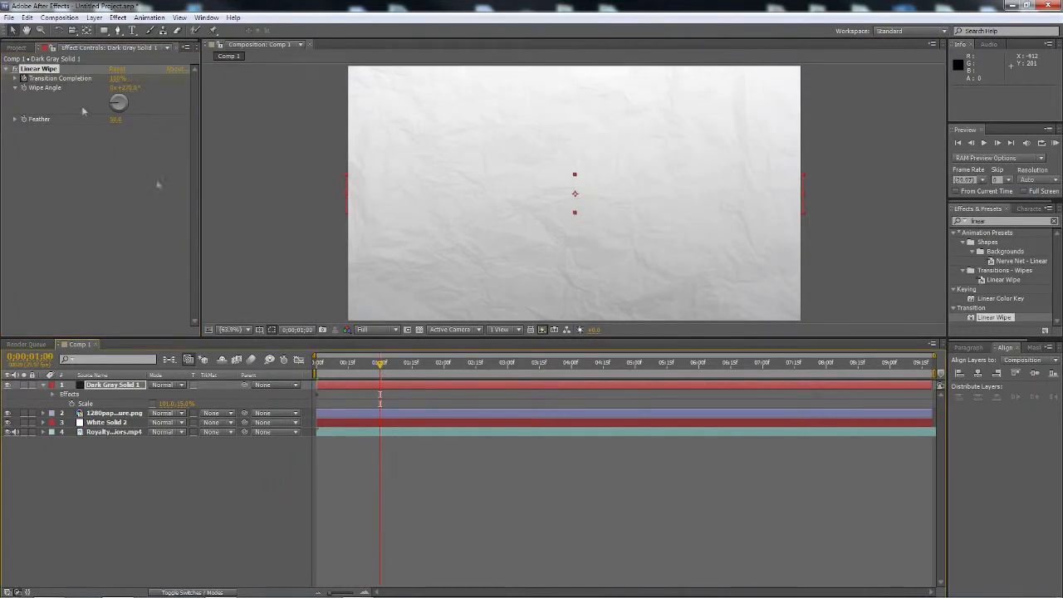
{"action": "left_click_drag", "start_coordinate": [116, 78], "coordinate": [6, 74]}
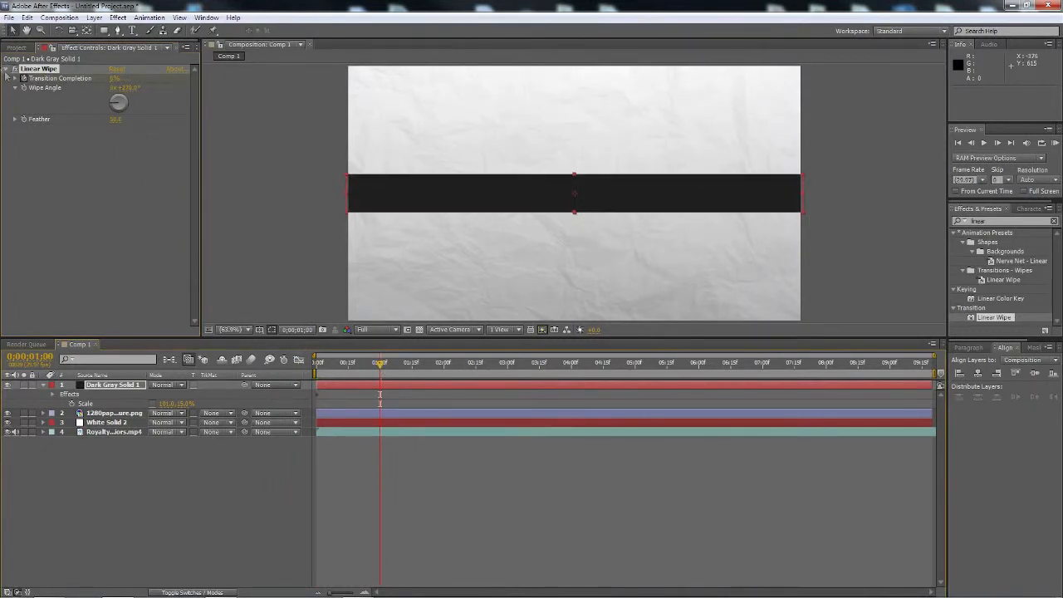
{"action": "mouse_move", "coordinate": [382, 369]}
{"action": "left_mouse_down"}
{"action": "mouse_move", "coordinate": [316, 370]}
{"action": "mouse_move", "coordinate": [388, 370]}
{"action": "left_mouse_up"}
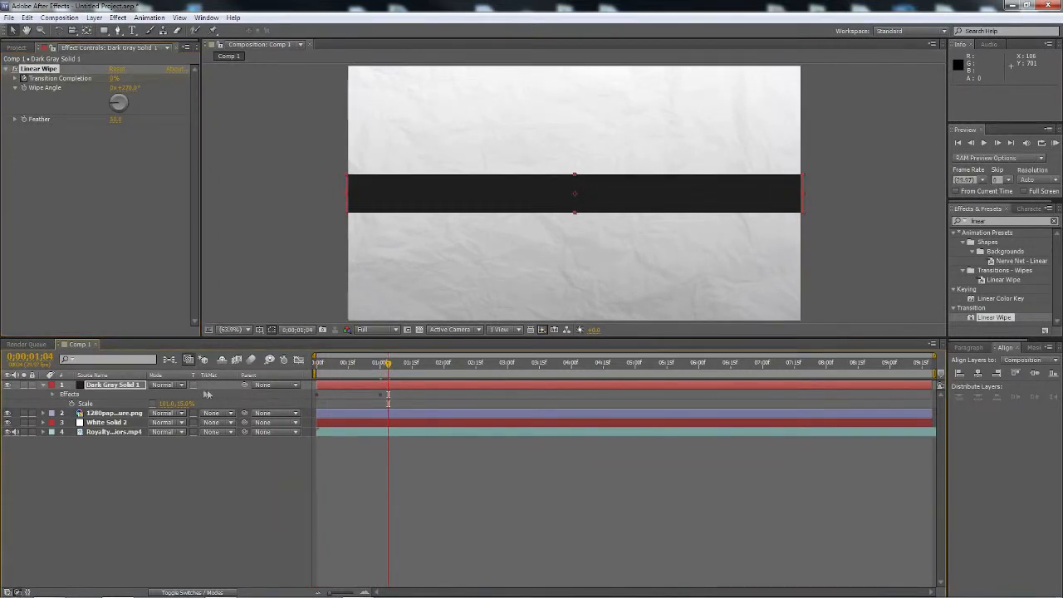
Reveal the bar's Transition Completion keyframes, apply Easy Ease to both, and return the playhead to 0;00;01;00.
{"action": "left_click", "coordinate": [142, 386]}
{"action": "key", "text": "u"}
{"action": "left_click_drag", "start_coordinate": [396, 397], "coordinate": [313, 408]}
{"action": "key", "text": "F9"}
{"action": "left_click_drag", "start_coordinate": [326, 369], "coordinate": [379, 367]}
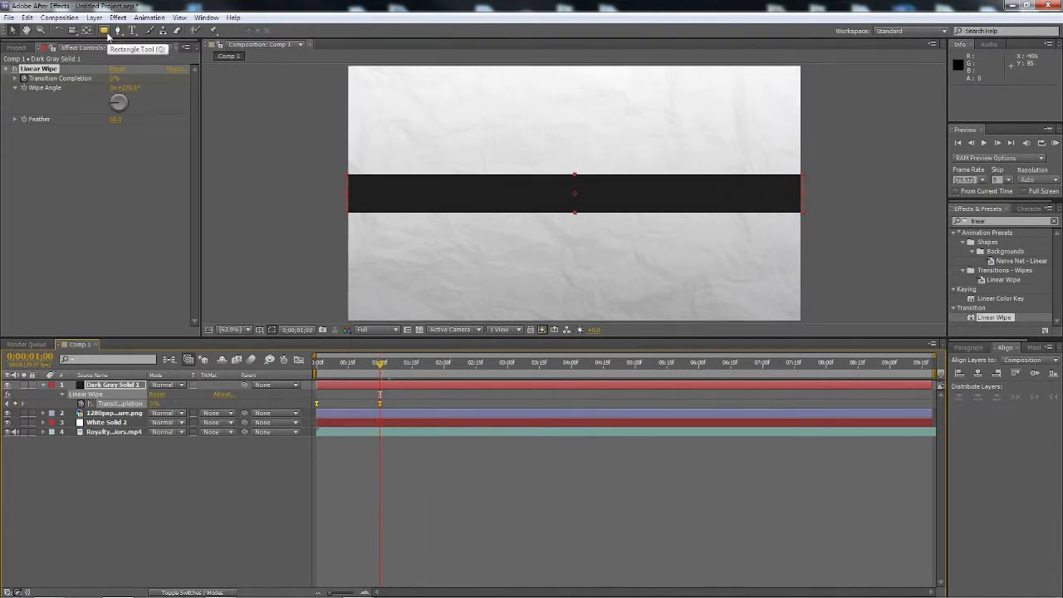
Create a second dark gray solid with its width set to 720 px to make a square.
{"action": "key", "text": "ctrl+y"}
{"action": "left_click", "coordinate": [90, 55]}
{"action": "type", "text": "720"}
{"action": "key", "text": "Return"}
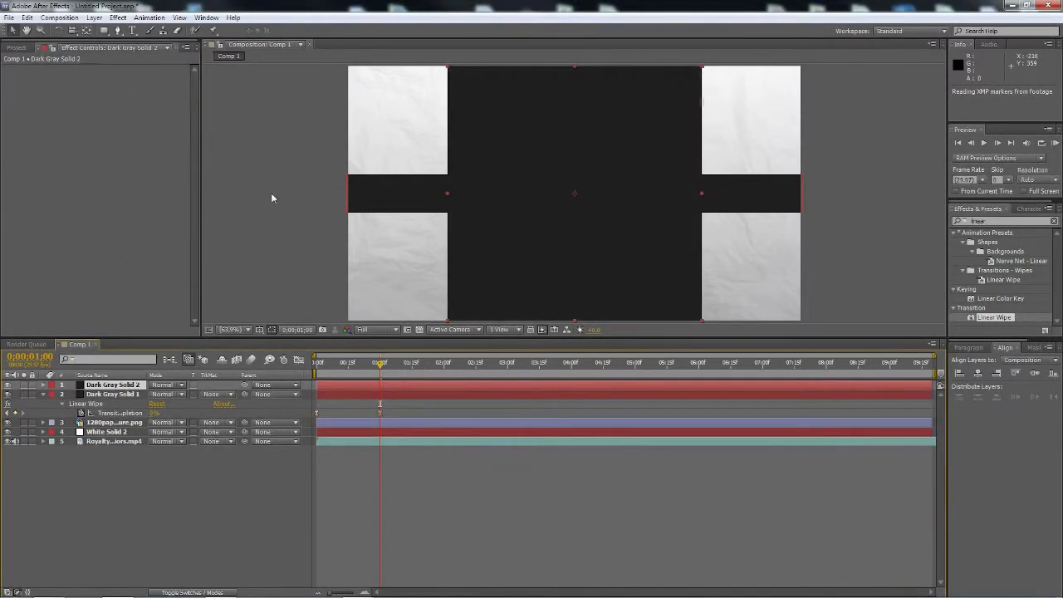
Apply a Fill effect to the square solid and color it near-black, slightly darker than the horizontal bar.
{"action": "left_click_drag", "start_coordinate": [994, 220], "coordinate": [918, 221]}
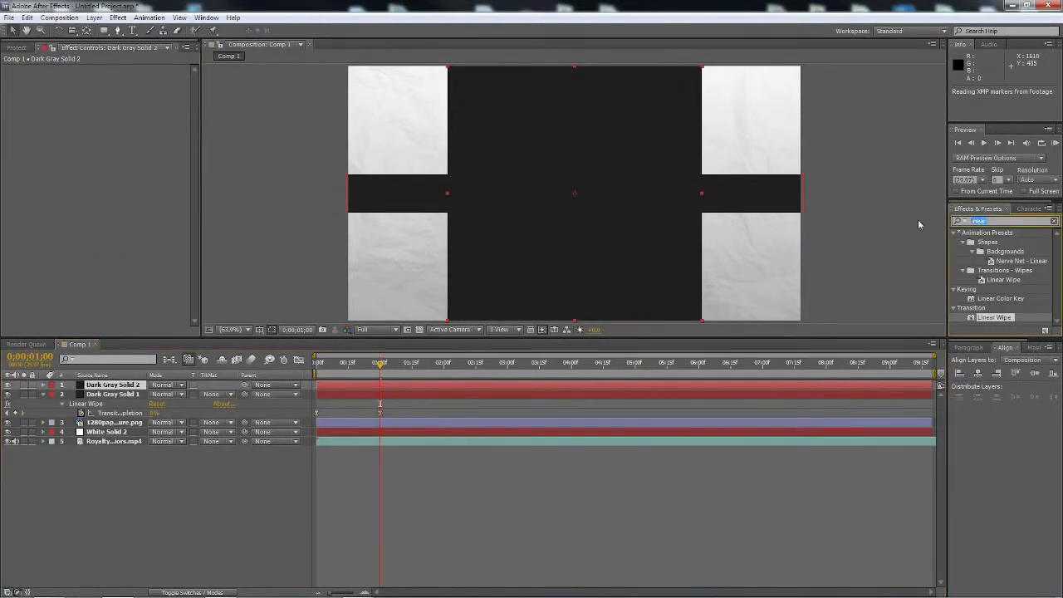
{"action": "type", "text": "fill"}
{"action": "left_click_drag", "start_coordinate": [981, 294], "coordinate": [101, 387]}
{"action": "left_click", "coordinate": [115, 97]}
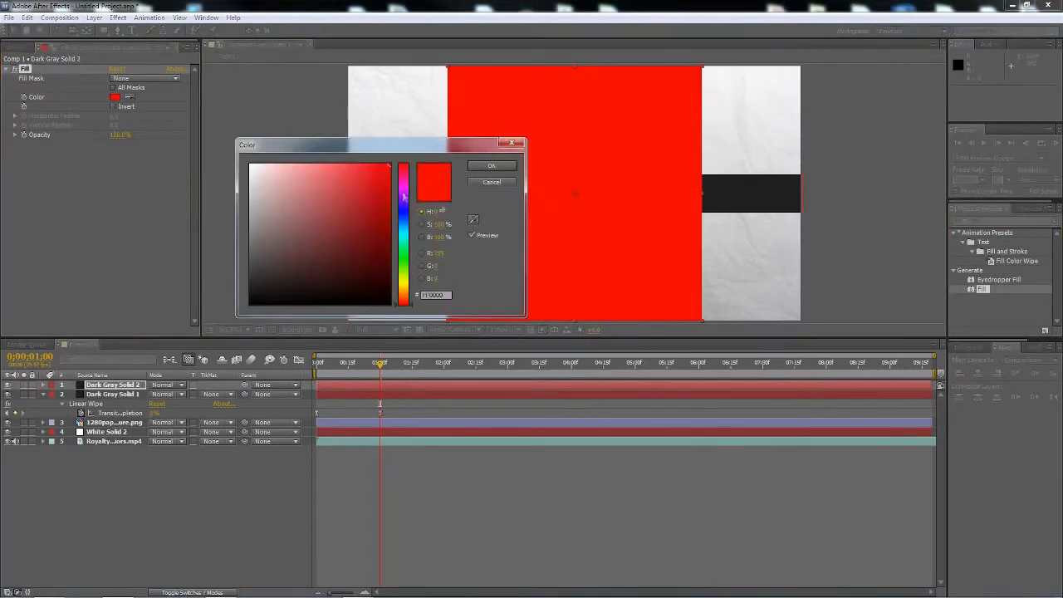
{"action": "left_click", "coordinate": [473, 219]}
{"action": "left_click", "coordinate": [713, 187]}
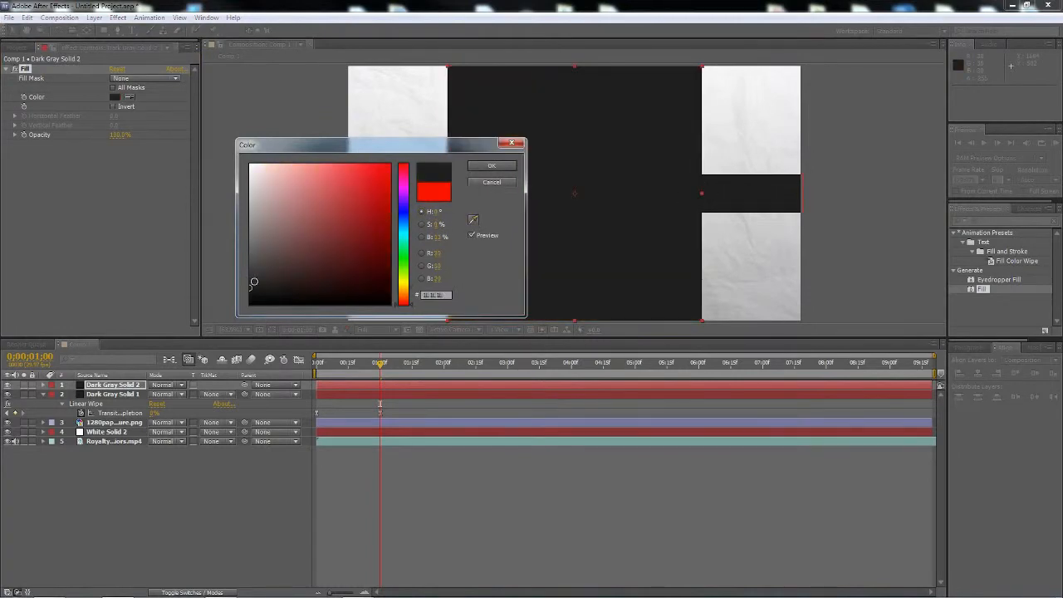
{"action": "left_click_drag", "start_coordinate": [250, 290], "coordinate": [248, 295]}
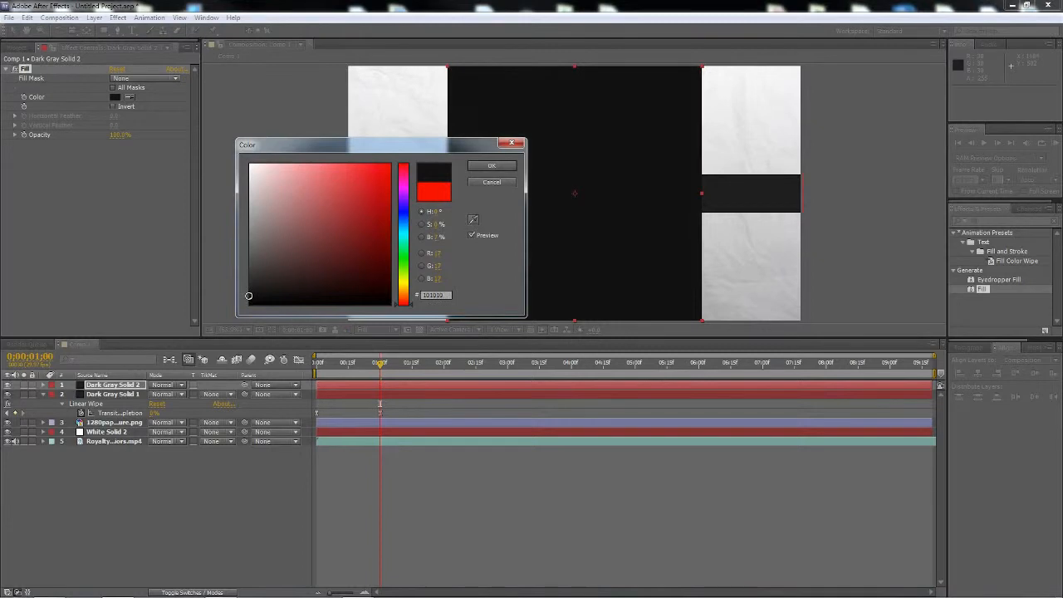
{"action": "left_click", "coordinate": [491, 165]}
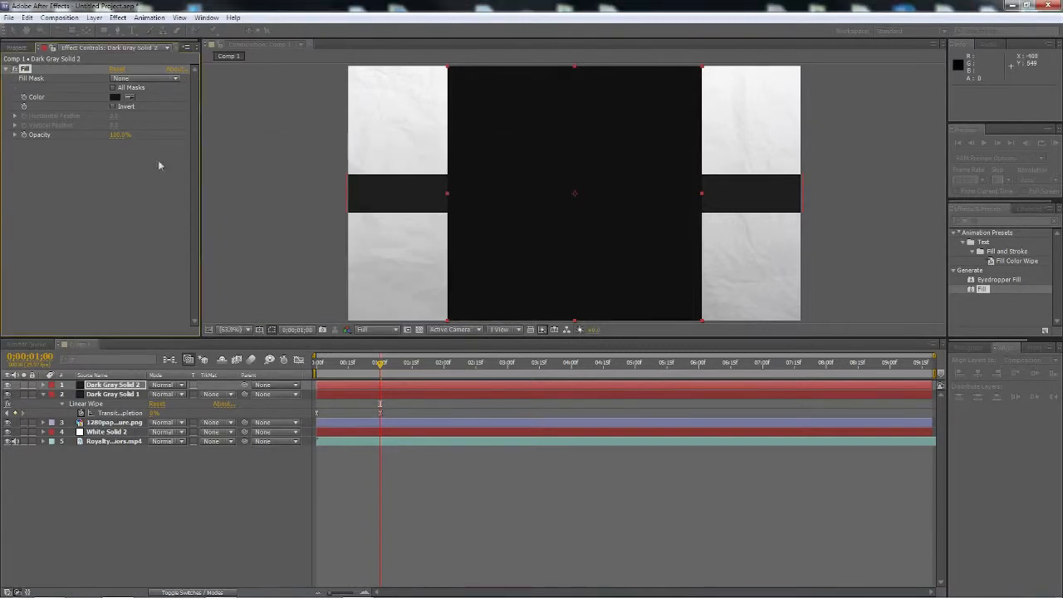
Add a full-size elliptical mask to the square solid to turn it into a circle.
{"action": "left_click", "coordinate": [104, 31]}
{"action": "left_click", "coordinate": [152, 54]}
{"action": "double_click", "coordinate": [104, 30]}
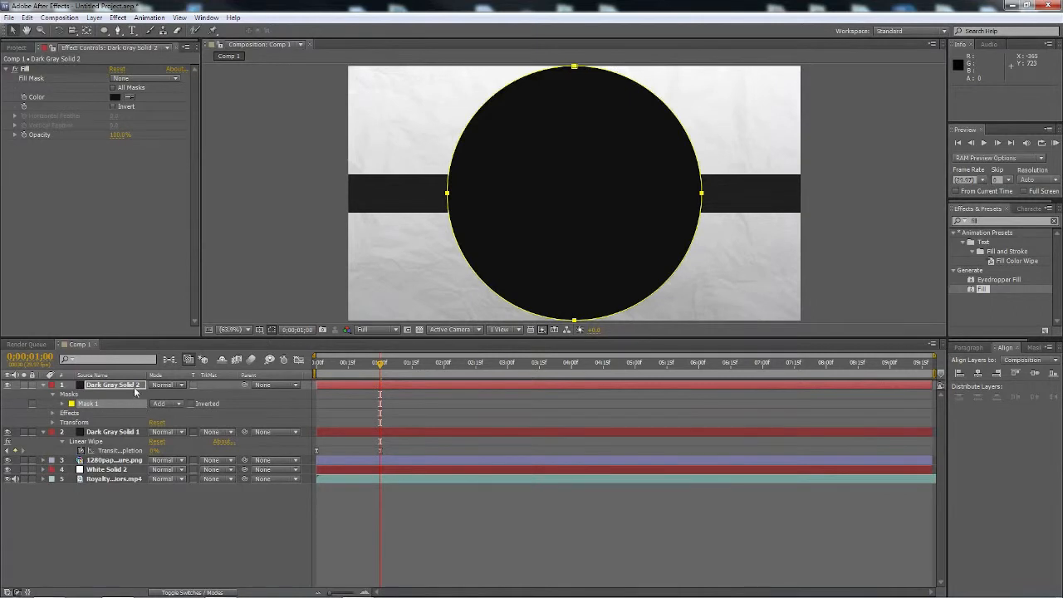
Scale the circle solid to 70% and show its Position property alongside Scale.
{"action": "key", "text": "s"}
{"action": "left_click_drag", "start_coordinate": [171, 394], "coordinate": [151, 394]}
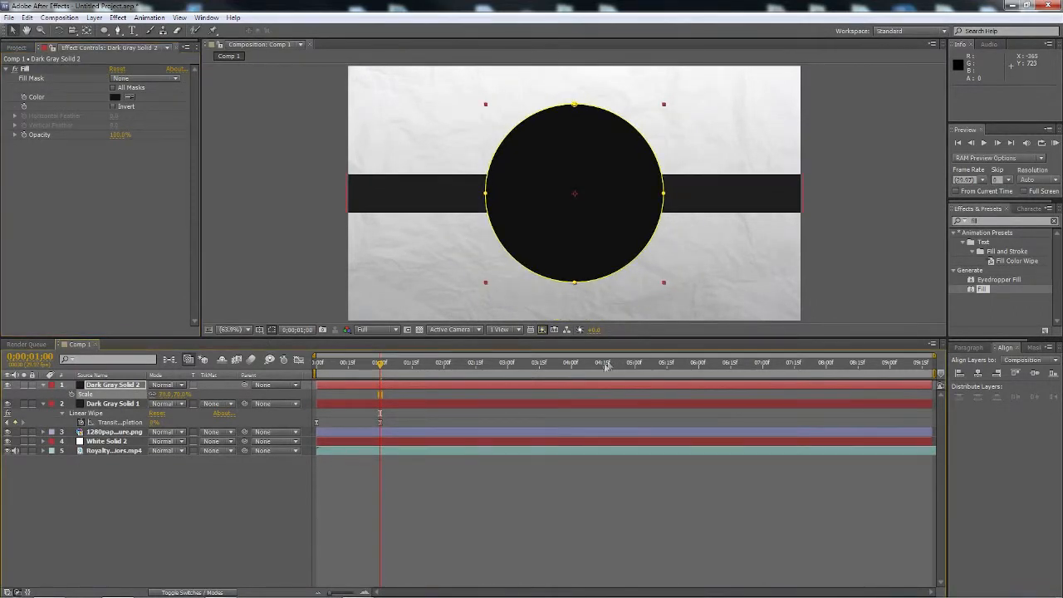
{"action": "key", "text": "shift+p"}
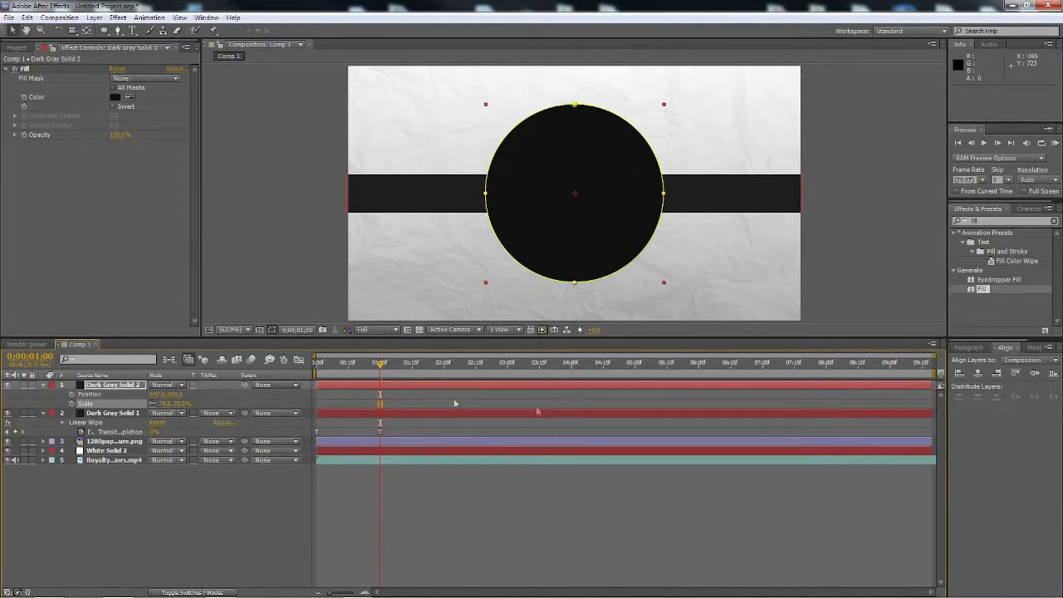
Move the circle solid horizontally toward the bar's left end, to an X position of about 271.
{"action": "left_click_drag", "start_coordinate": [158, 394], "coordinate": [137, 394]}
{"action": "left_click_drag", "start_coordinate": [11, 404], "coordinate": [6, 403]}
{"action": "left_click_drag", "start_coordinate": [156, 395], "coordinate": [119, 394]}
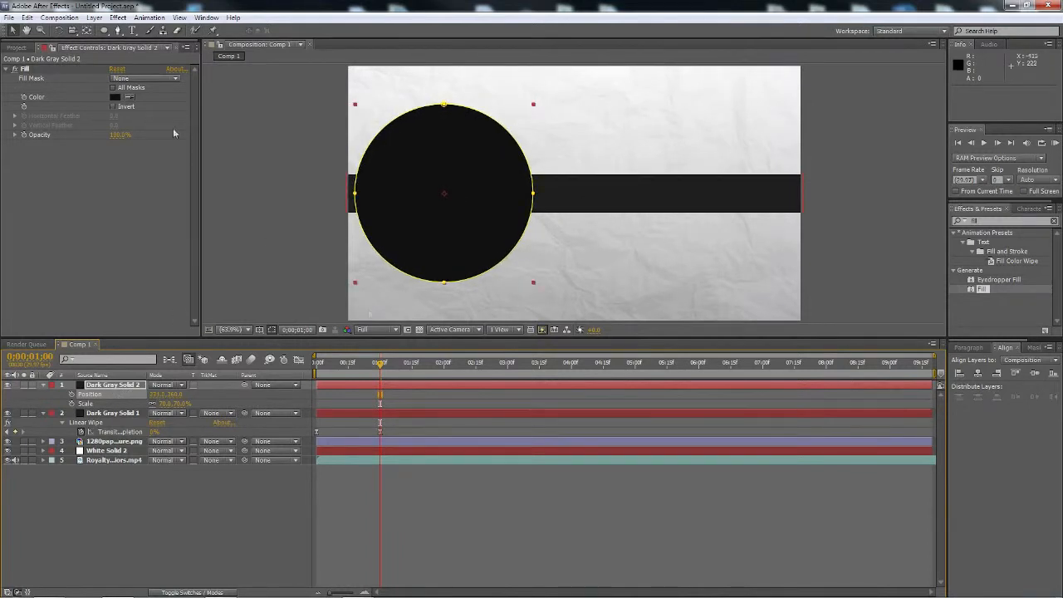
{"action": "left_click", "coordinate": [17, 47]}
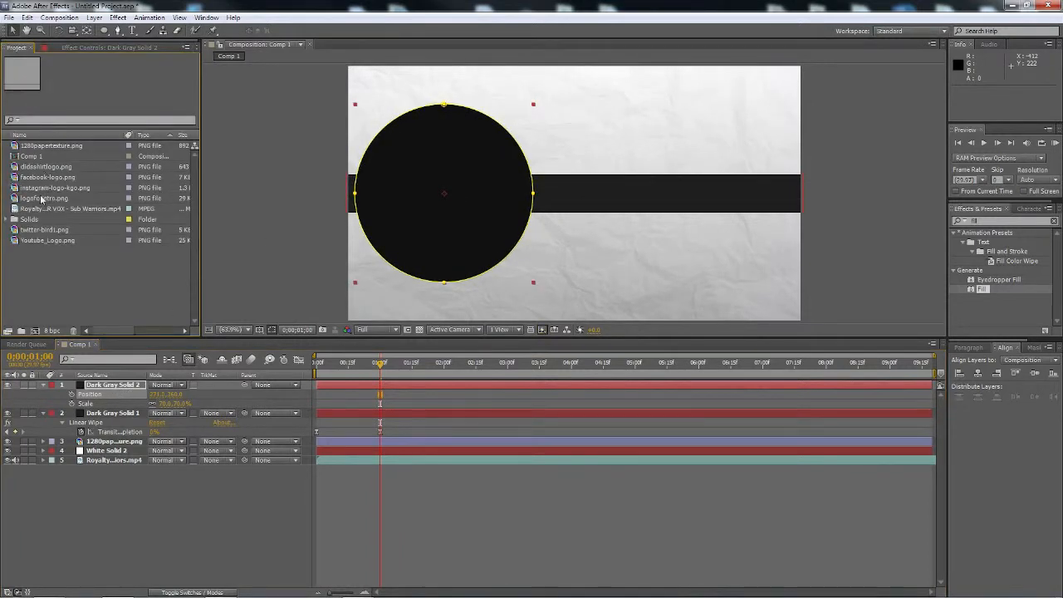
{"action": "left_click", "coordinate": [38, 168]}
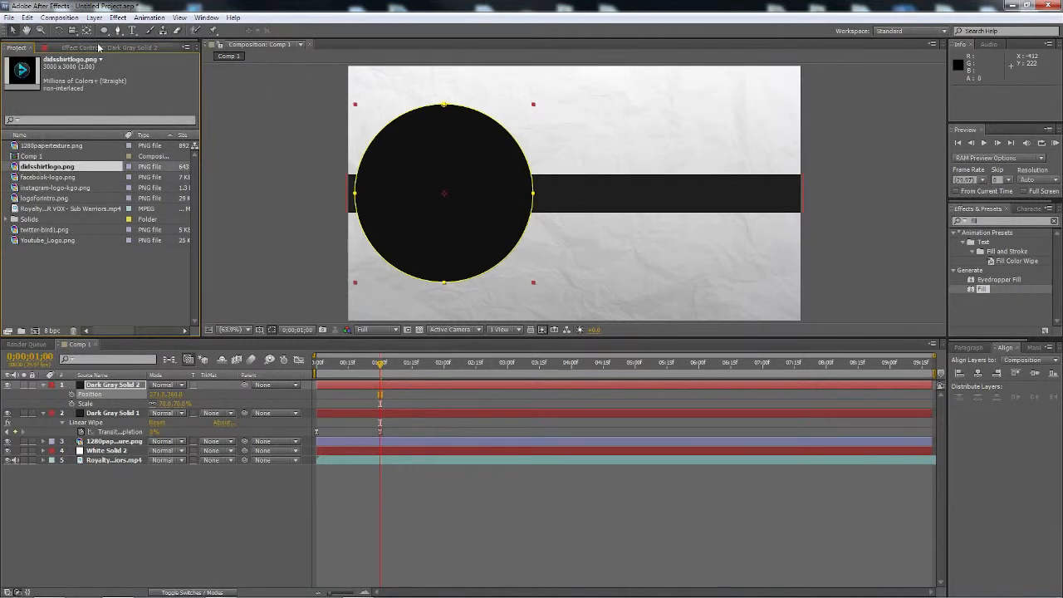
{"action": "left_click_drag", "start_coordinate": [74, 170], "coordinate": [606, 215]}
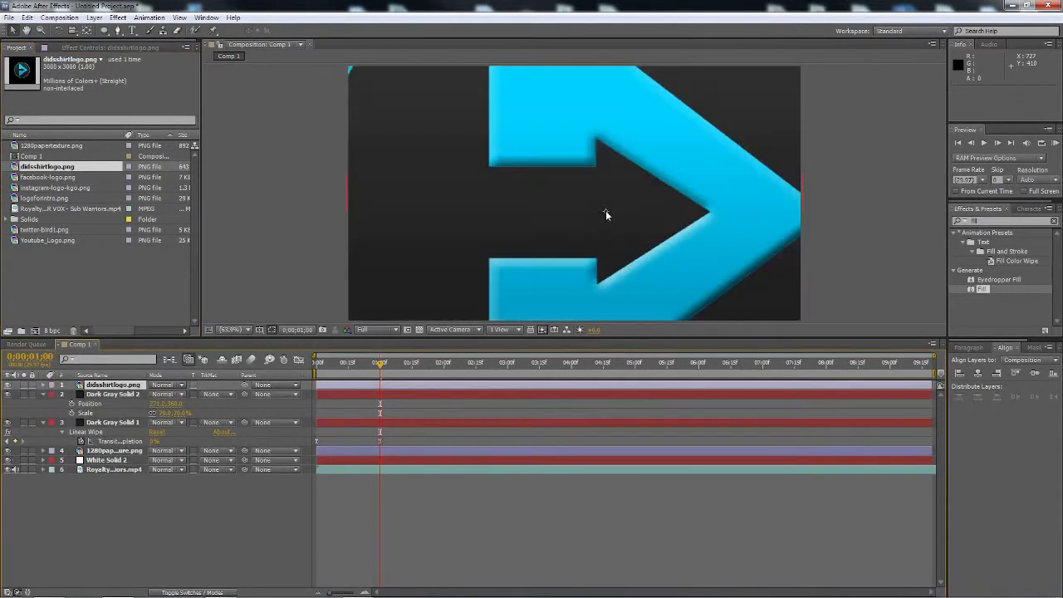
{"action": "key", "text": "s"}
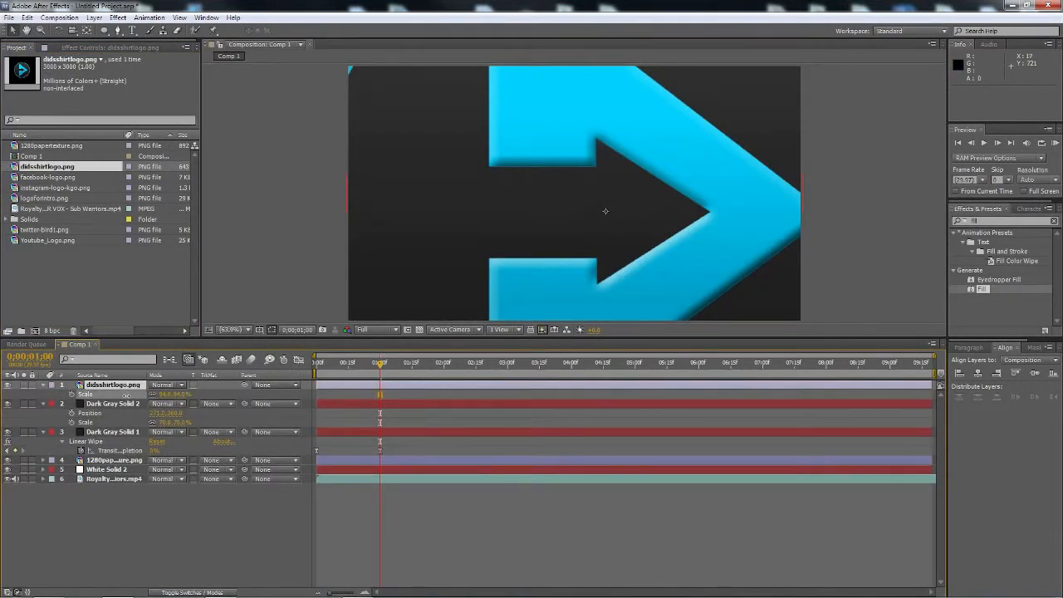
{"action": "left_click_drag", "start_coordinate": [125, 395], "coordinate": [138, 396]}
{"action": "left_click", "coordinate": [112, 385]}
{"action": "key", "text": "Delete"}
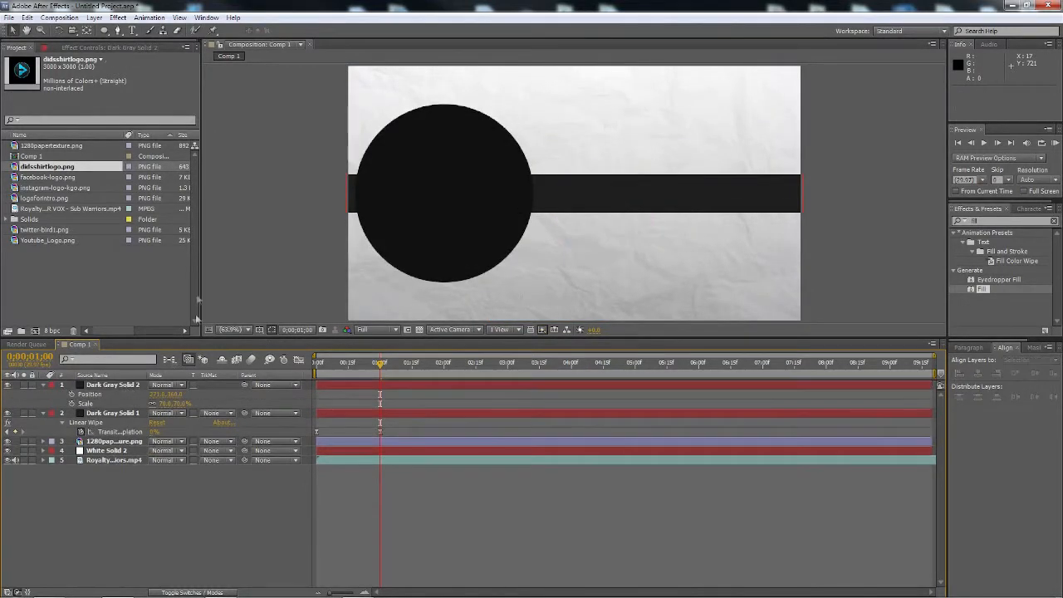
{"action": "left_click", "coordinate": [97, 301]}
{"action": "left_click", "coordinate": [55, 167]}
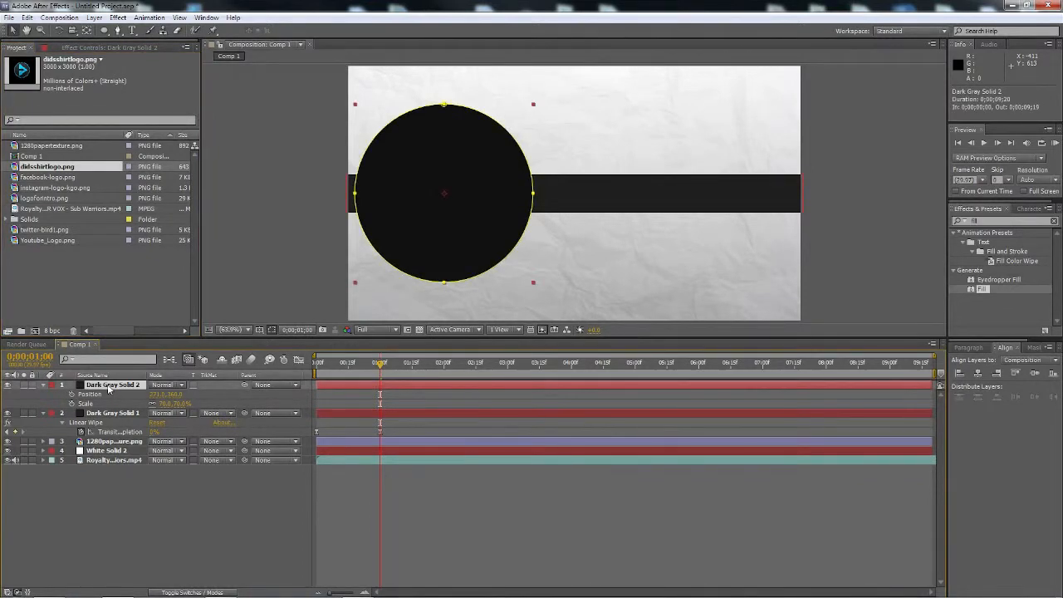
Show the circle solid's Opacity property as well and set it to 50%.
{"action": "key", "text": "shift+t"}
{"action": "left_click", "coordinate": [156, 411]}
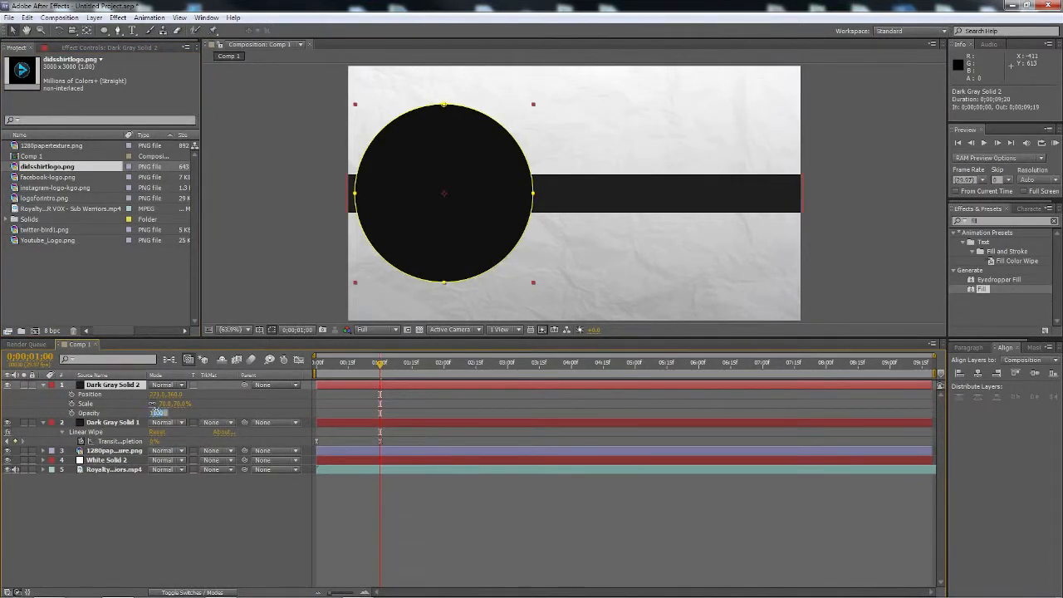
{"action": "type", "text": "50"}
{"action": "key", "text": "Return"}
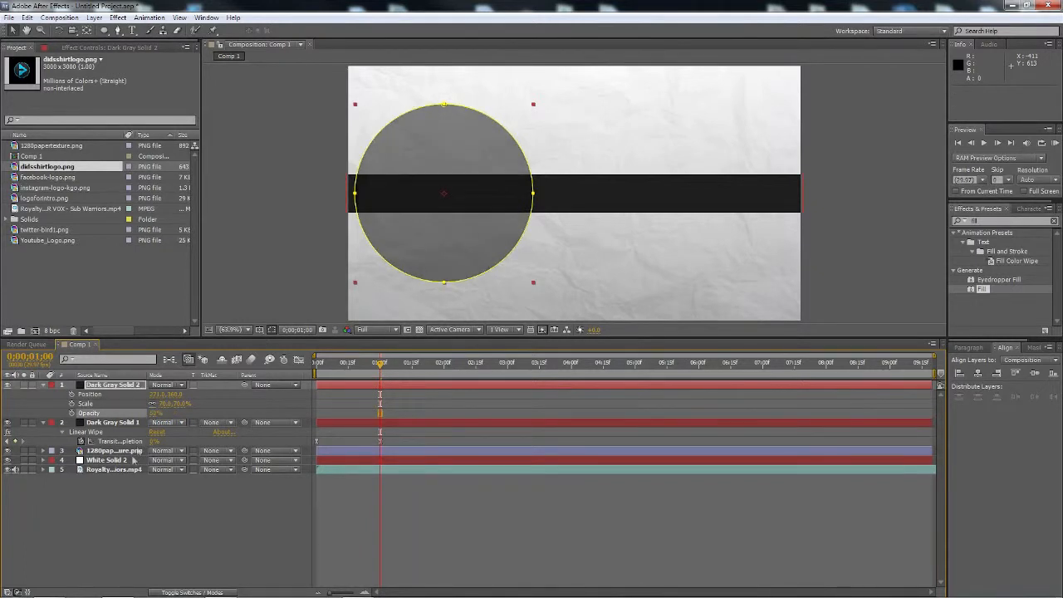
Set the horizontal bar solid's opacity to 85%.
{"action": "left_click", "coordinate": [115, 425]}
{"action": "key", "text": "t"}
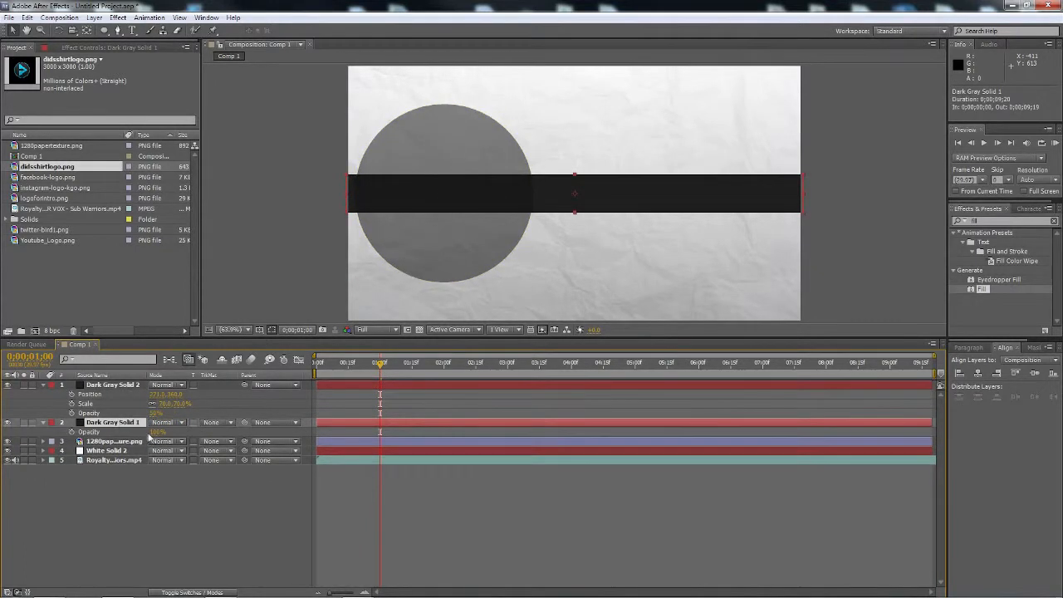
{"action": "left_click", "coordinate": [158, 432]}
{"action": "type", "text": "85"}
{"action": "key", "text": "Return"}
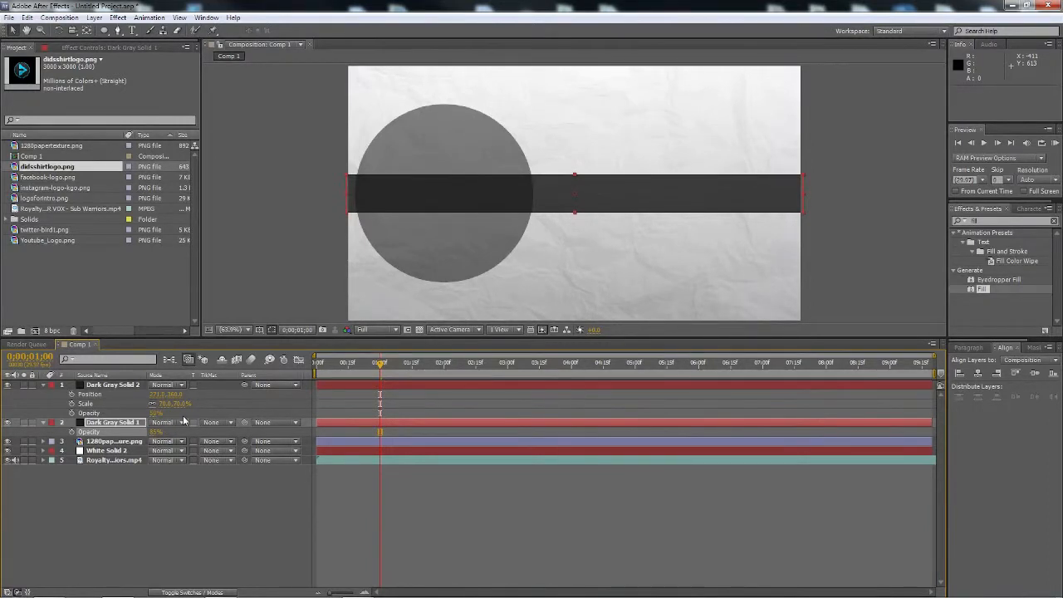
Scale the circle solid down to 50% and shift it further left to X position 211.
{"action": "left_click", "coordinate": [104, 384]}
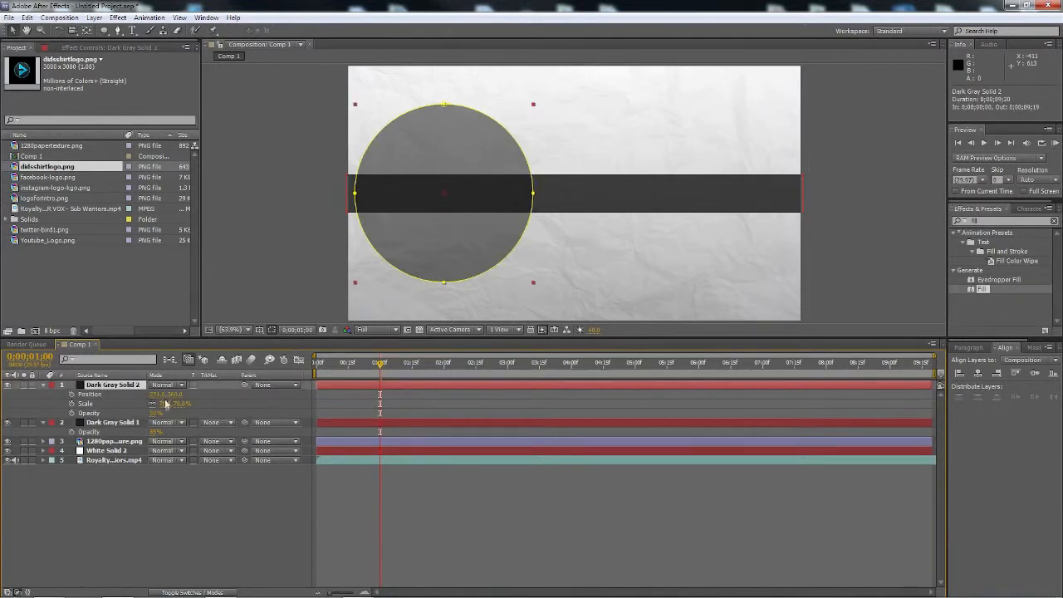
{"action": "left_click_drag", "start_coordinate": [167, 403], "coordinate": [120, 393]}
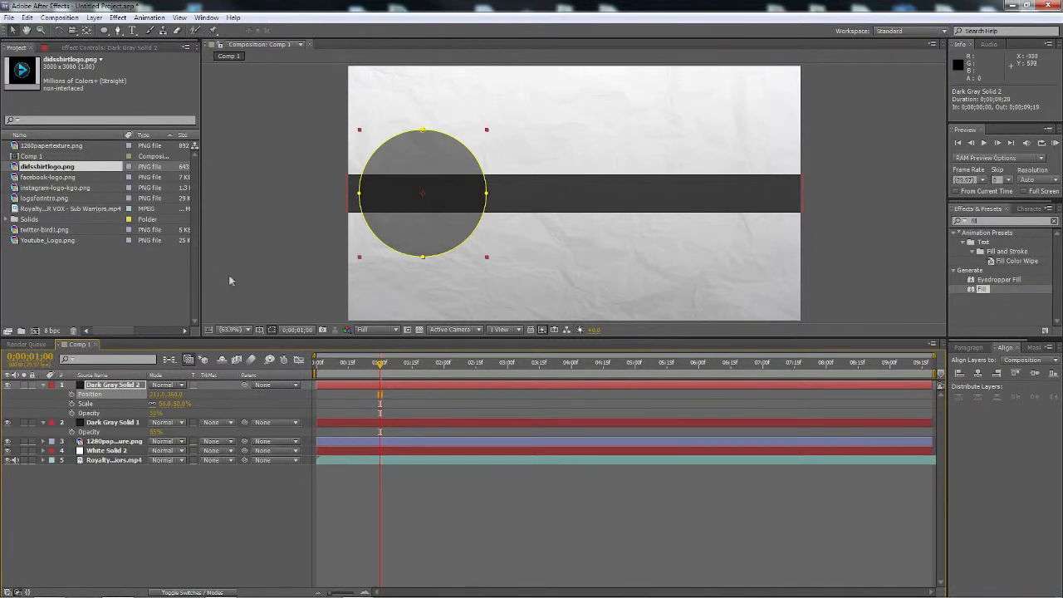
Start keyframing the circle's Scale at 0;00;01;00 and set that keyframe to 55%.
{"action": "left_click", "coordinate": [71, 403]}
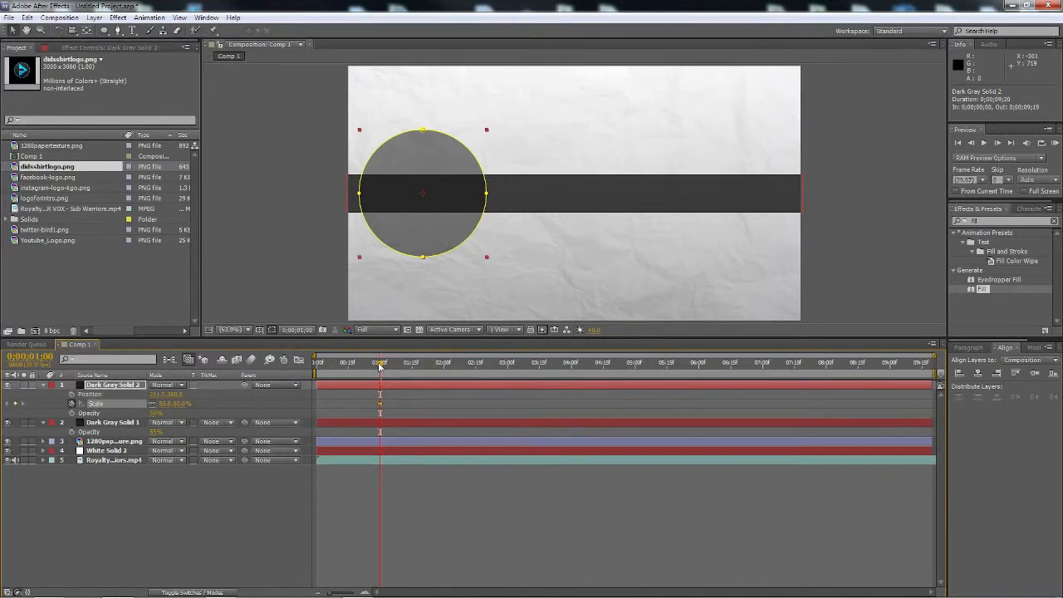
{"action": "left_click", "coordinate": [181, 403]}
{"action": "type", "text": "55"}
{"action": "key", "text": "Return"}
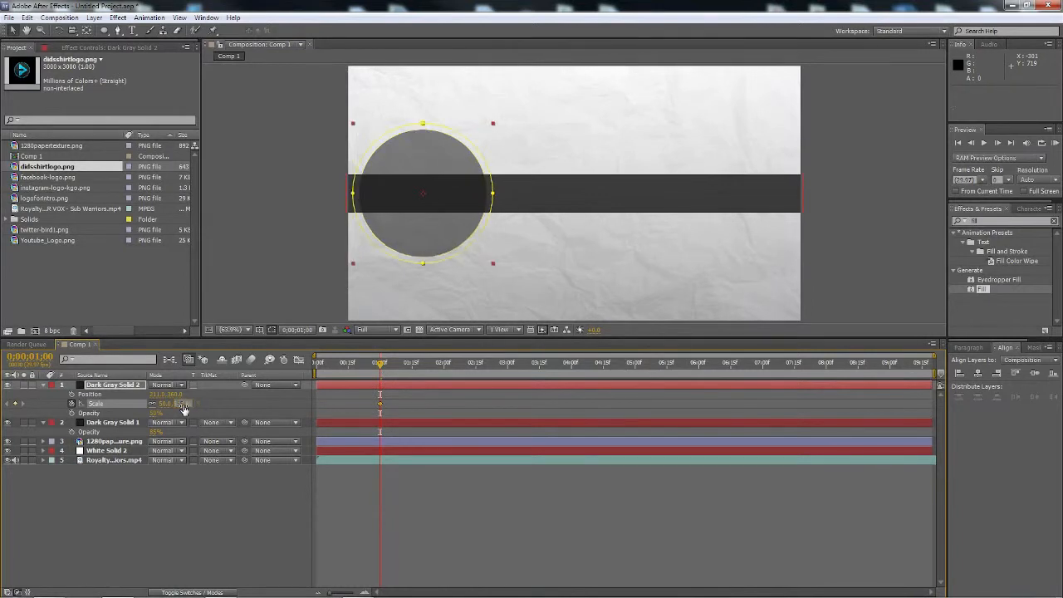
Shift the circle's 55% Scale keyframe earlier to 0;00;00;25.
{"action": "left_click", "coordinate": [382, 364]}
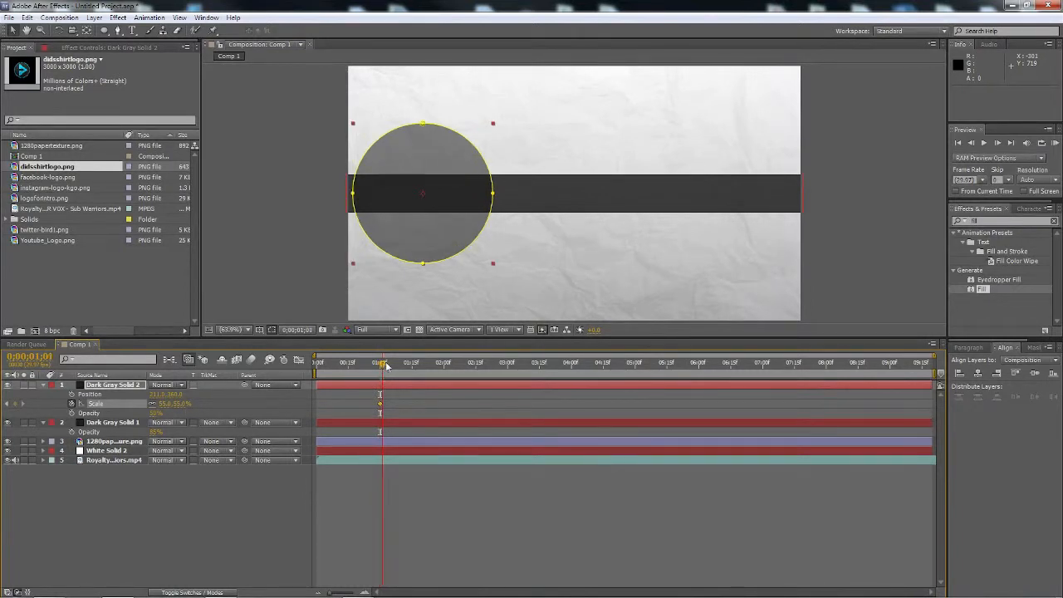
{"action": "left_click_drag", "start_coordinate": [383, 364], "coordinate": [380, 364]}
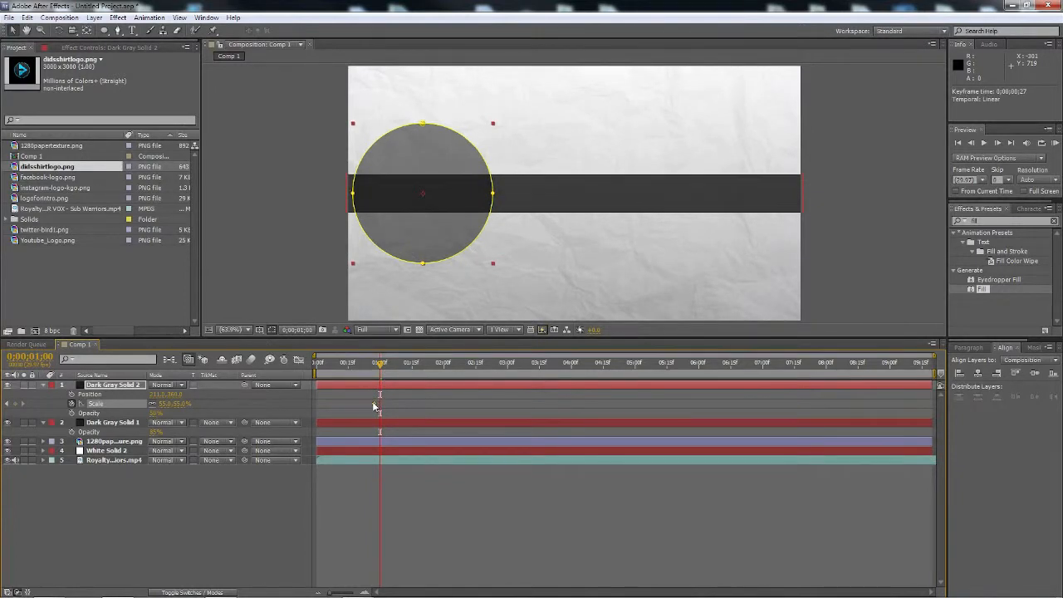
{"action": "double_click", "coordinate": [374, 403]}
{"action": "left_click", "coordinate": [549, 354]}
{"action": "left_click", "coordinate": [374, 365]}
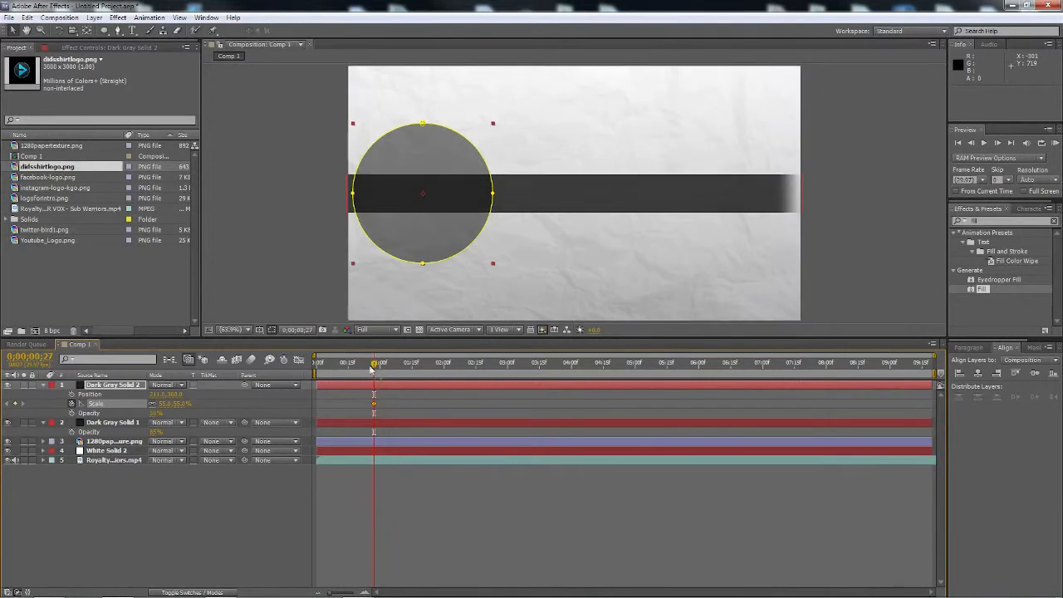
{"action": "left_click_drag", "start_coordinate": [373, 366], "coordinate": [370, 365]}
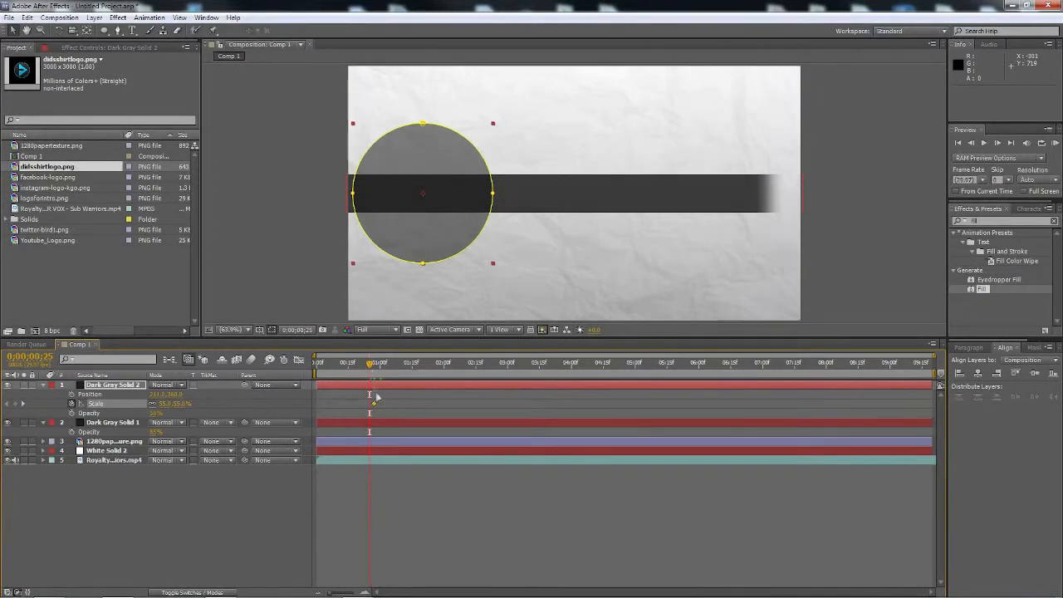
{"action": "left_click", "coordinate": [373, 404]}
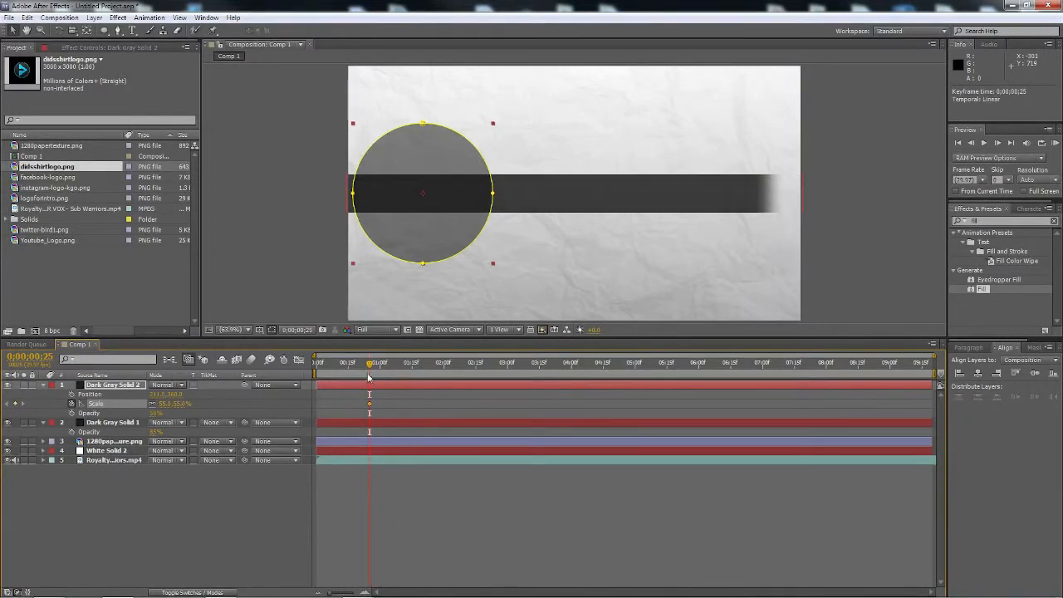
Add a Scale keyframe of 50% for the circle at 0;00;01;00.
{"action": "left_click_drag", "start_coordinate": [372, 366], "coordinate": [379, 369]}
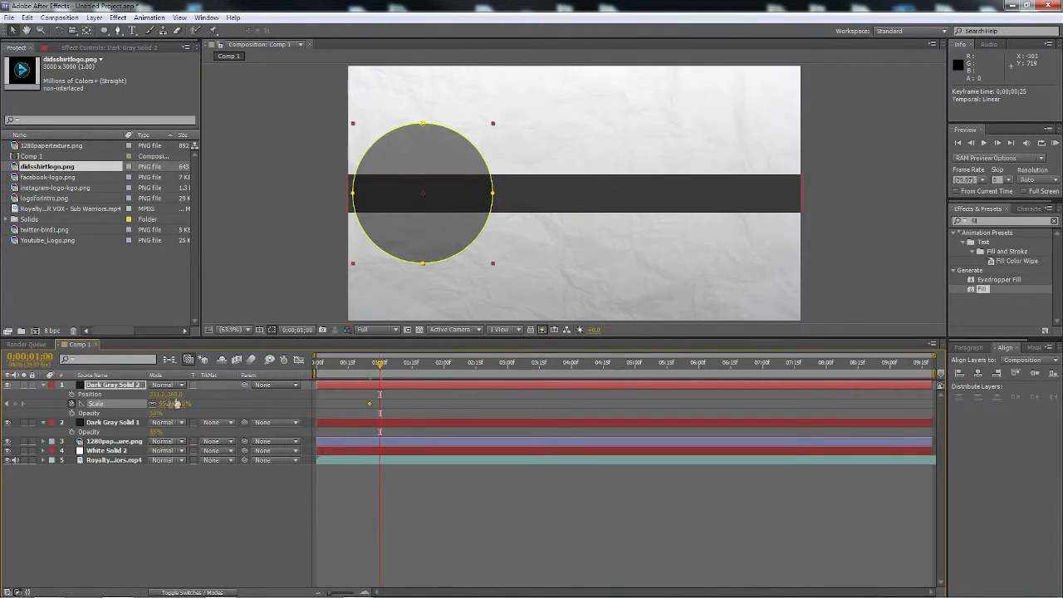
{"action": "left_click", "coordinate": [162, 404]}
{"action": "type", "text": "50"}
{"action": "key", "text": "Return"}
Add a Scale keyframe of 0% for the circle at the start of the timeline.
{"action": "left_click_drag", "start_coordinate": [379, 365], "coordinate": [279, 371]}
{"action": "left_click", "coordinate": [173, 404]}
{"action": "left_click", "coordinate": [167, 405]}
{"action": "type", "text": "0"}
{"action": "key", "text": "Return"}
Apply Easy Ease to the circle's three Scale keyframes and shift them together so the first sits at 0;00;01;00.
{"action": "left_click_drag", "start_coordinate": [390, 398], "coordinate": [295, 406]}
{"action": "key", "text": "F9"}
{"action": "left_click_drag", "start_coordinate": [320, 364], "coordinate": [381, 407]}
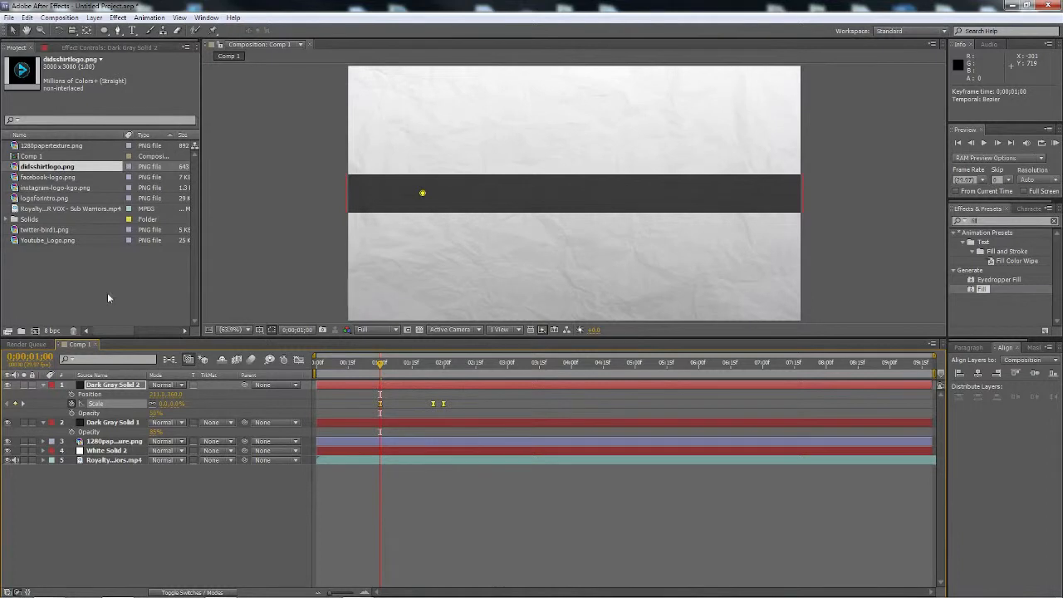
{"action": "mouse_move", "coordinate": [382, 366]}
{"action": "left_mouse_down"}
{"action": "mouse_move", "coordinate": [359, 366]}
{"action": "mouse_move", "coordinate": [395, 379]}
{"action": "mouse_move", "coordinate": [439, 375]}
{"action": "mouse_move", "coordinate": [383, 375]}
{"action": "left_mouse_up"}
Add didsshirtlogo.png as the top layer of the composition and scale it to 15%.
{"action": "left_click_drag", "start_coordinate": [100, 371], "coordinate": [137, 383]}
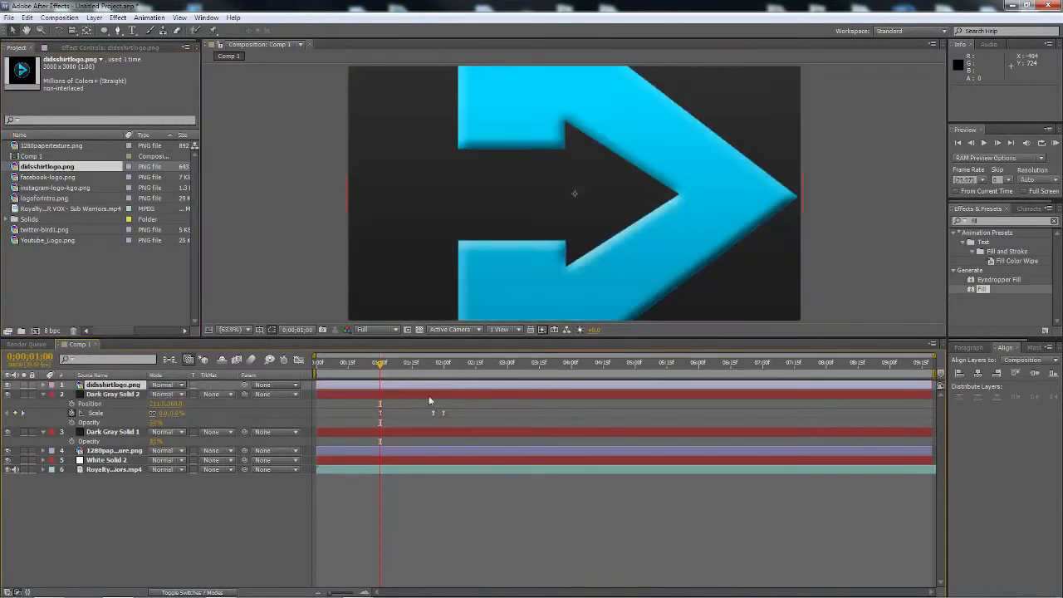
{"action": "key", "text": "s"}
{"action": "left_click", "coordinate": [184, 394]}
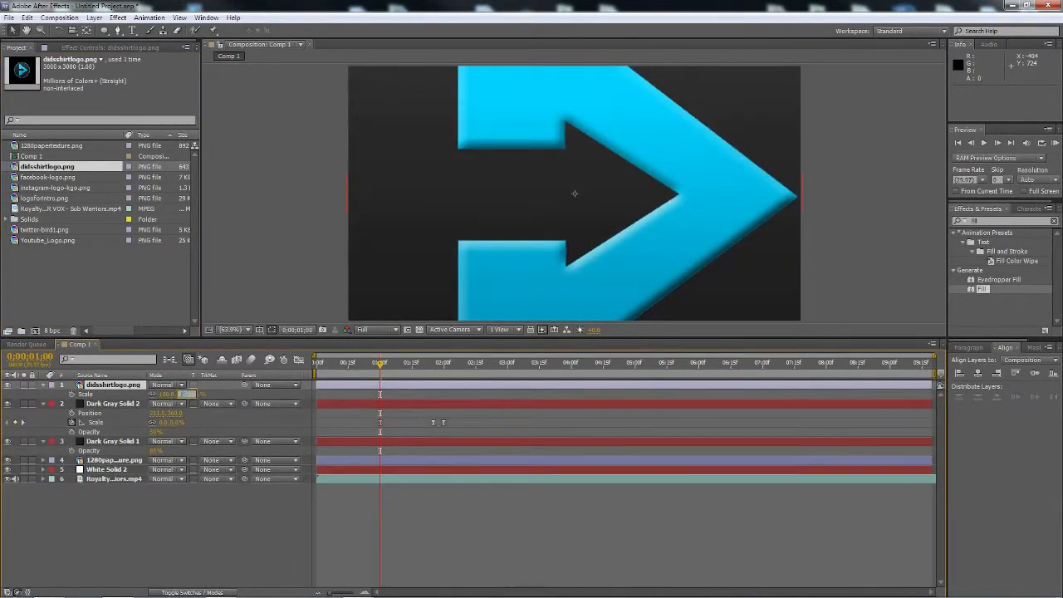
{"action": "type", "text": "15"}
{"action": "key", "text": "Return"}
At 0;00;02;00, enlarge the logo to 21% and move it horizontally onto the translucent circle.
{"action": "left_click_drag", "start_coordinate": [376, 366], "coordinate": [445, 363]}
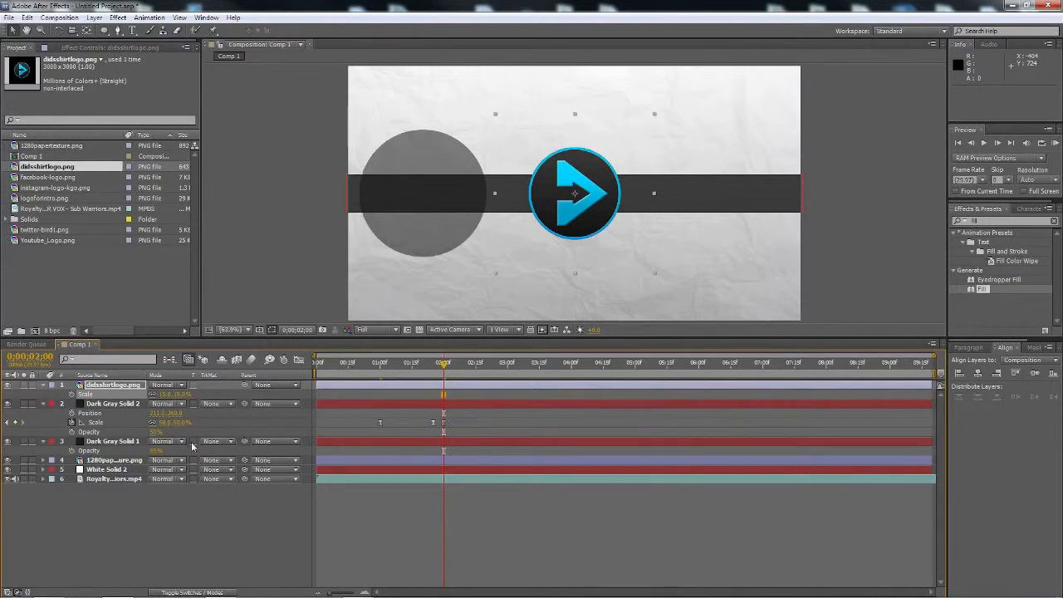
{"action": "key", "text": "shift+p"}
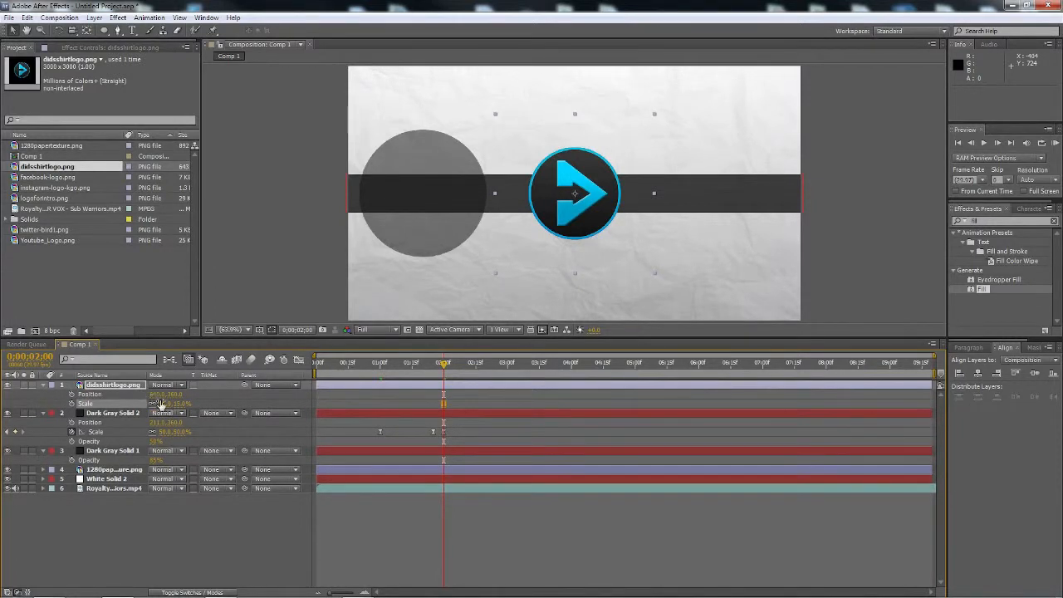
{"action": "left_click_drag", "start_coordinate": [160, 404], "coordinate": [168, 404]}
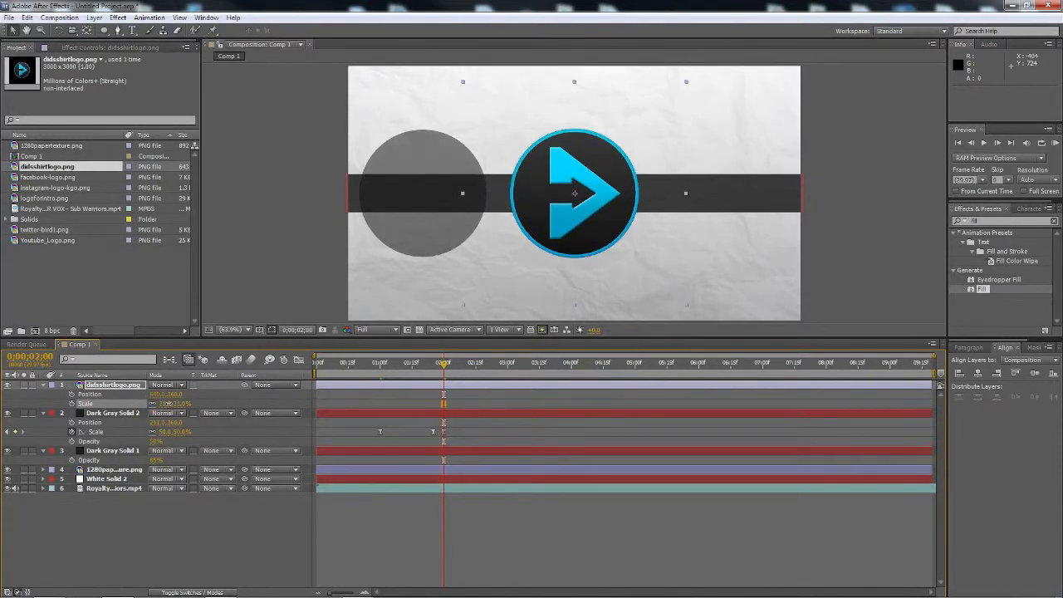
{"action": "left_click_drag", "start_coordinate": [157, 395], "coordinate": [3, 394]}
{"action": "left_click", "coordinate": [131, 404]}
{"action": "left_click_drag", "start_coordinate": [159, 395], "coordinate": [77, 395]}
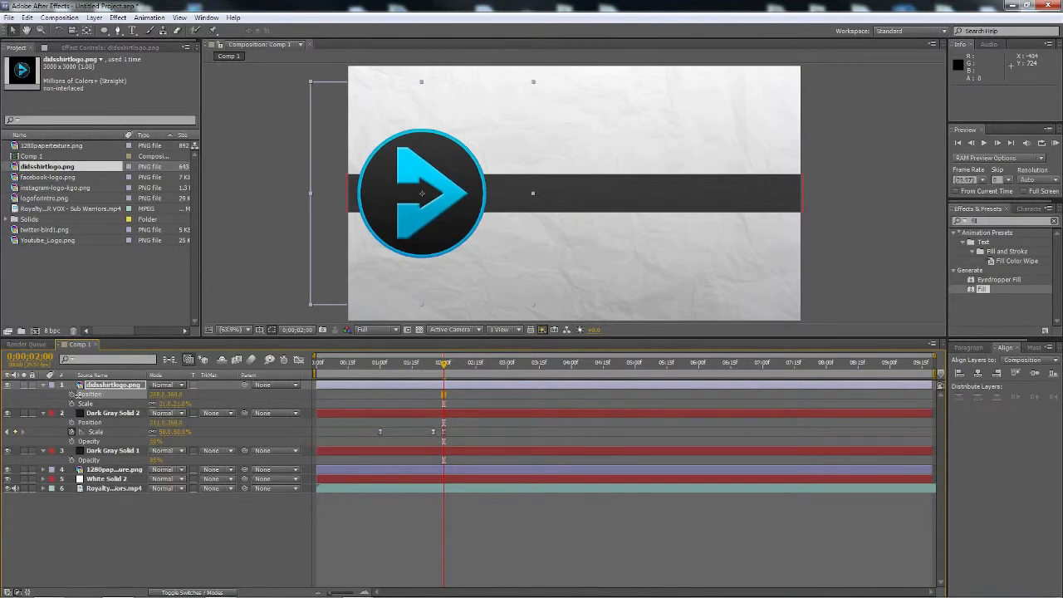
Reduce the logo's scale to 19% and align its X position to 211, matching the circle.
{"action": "left_click", "coordinate": [165, 403]}
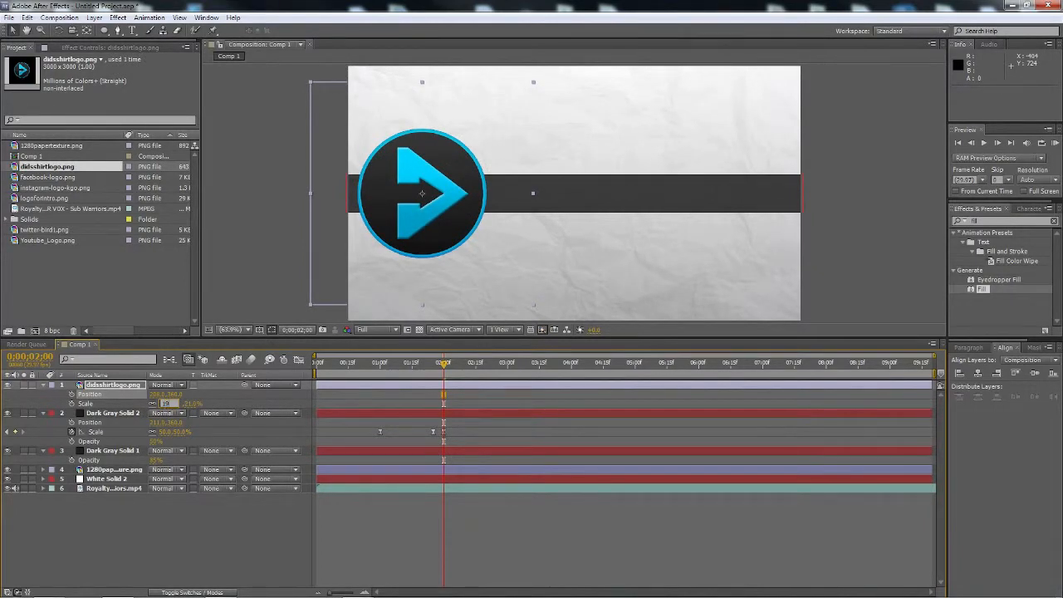
{"action": "type", "text": "19"}
{"action": "key", "text": "Return"}
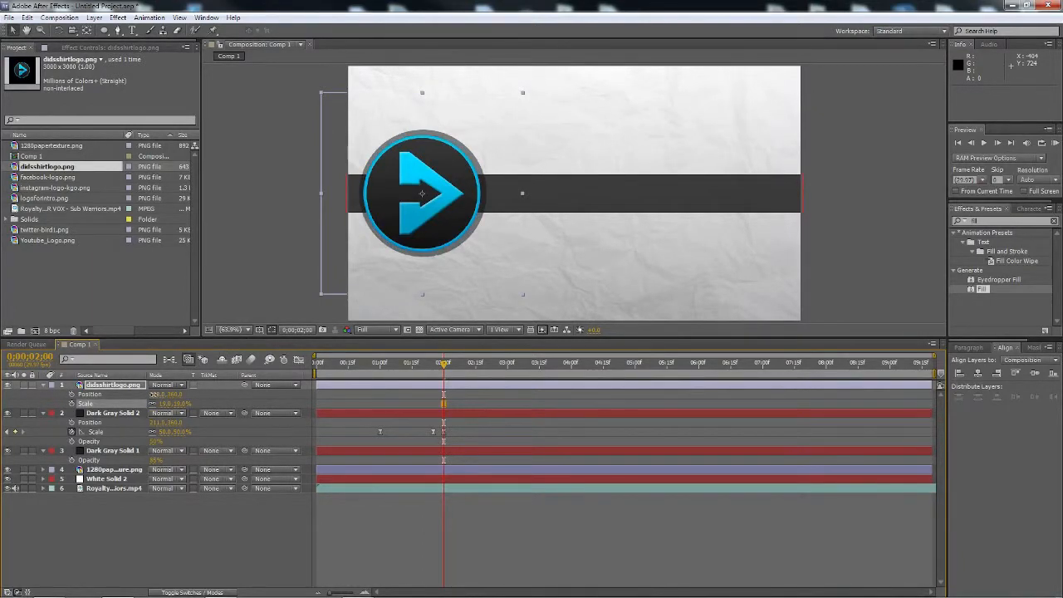
{"action": "left_click_drag", "start_coordinate": [153, 394], "coordinate": [154, 394]}
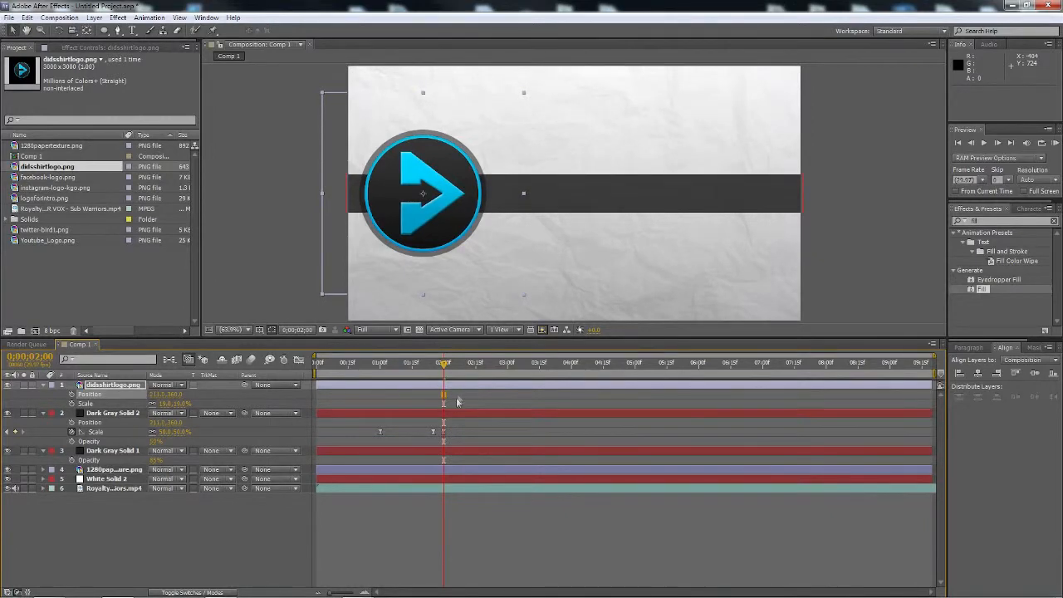
Keyframe the logo's Scale at 0;00;02;00 and add a 21% keyframe at 0;00;01;25.
{"action": "left_click", "coordinate": [71, 404]}
{"action": "left_click_drag", "start_coordinate": [443, 363], "coordinate": [432, 363]}
{"action": "left_click", "coordinate": [165, 404]}
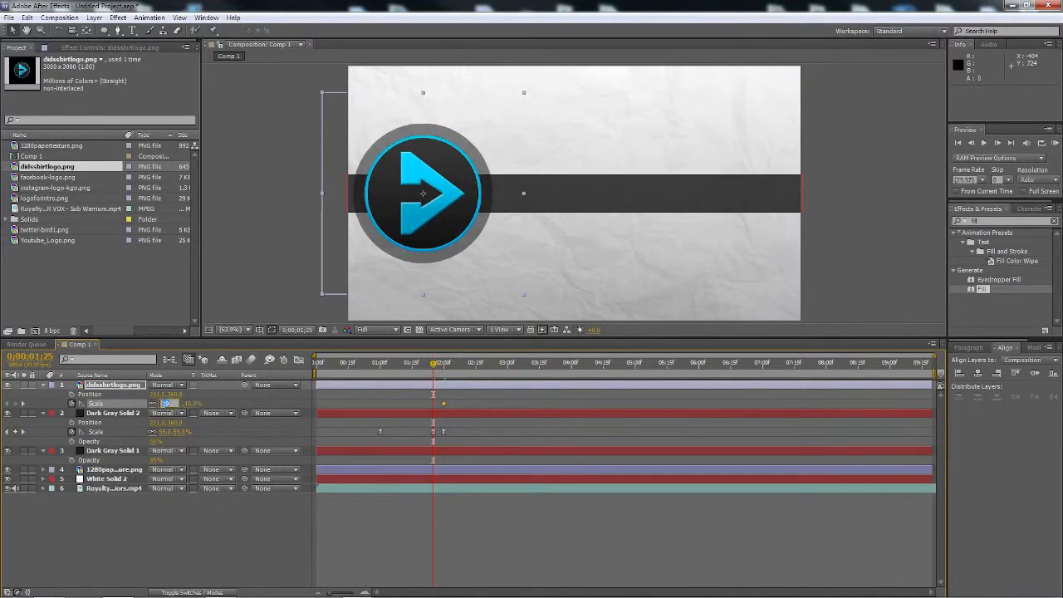
{"action": "type", "text": "21"}
{"action": "key", "text": "Return"}
Add a 0% Scale keyframe for the logo at 0;00;01;00 and apply Easy Ease to its Scale keyframes.
{"action": "left_click_drag", "start_coordinate": [432, 364], "coordinate": [380, 366]}
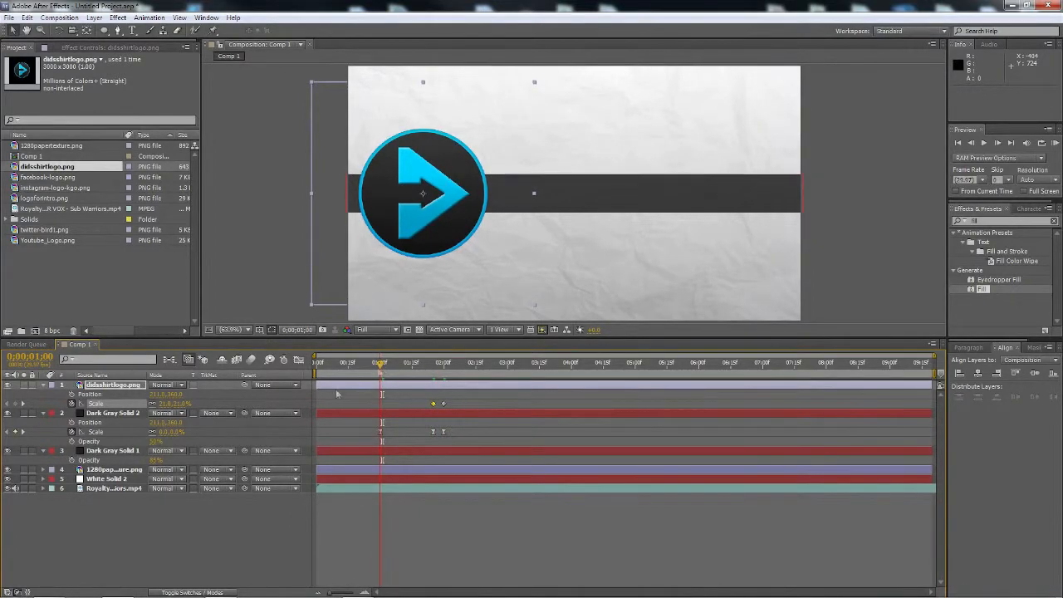
{"action": "left_click", "coordinate": [164, 403]}
{"action": "type", "text": "0"}
{"action": "key", "text": "Return"}
{"action": "left_click_drag", "start_coordinate": [352, 392], "coordinate": [458, 407]}
{"action": "key", "text": "F9"}
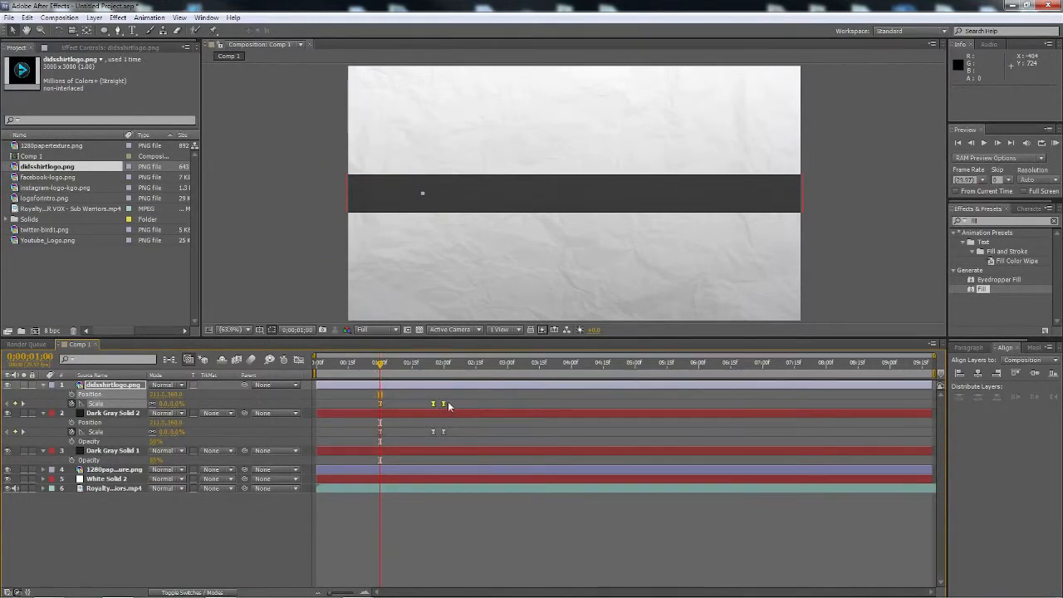